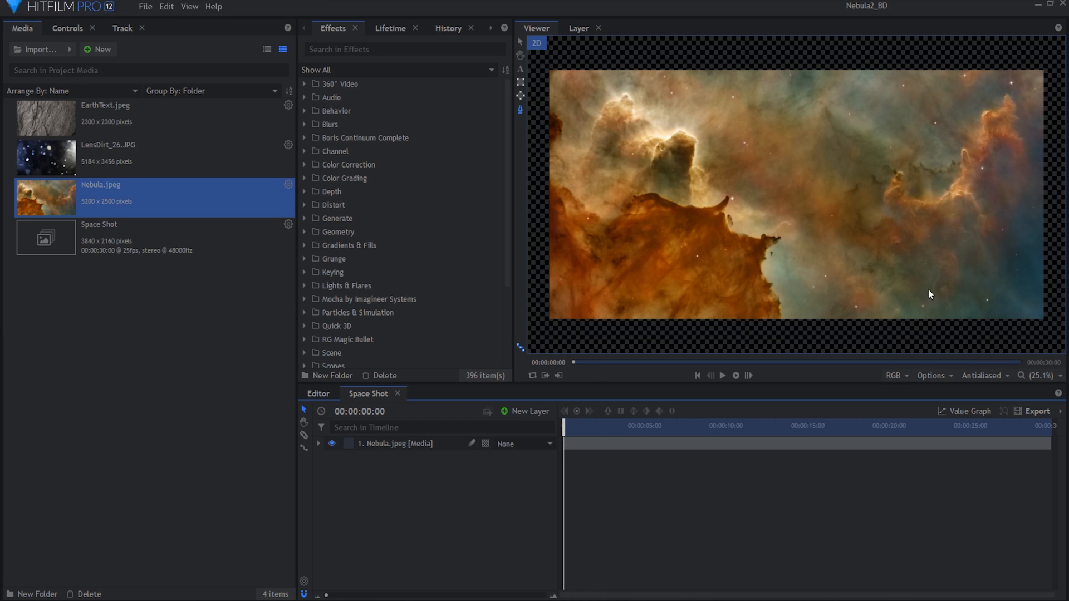
- Duplicate the Nebula.jpeg layer three times in the Space Shot composite
click(415, 445)
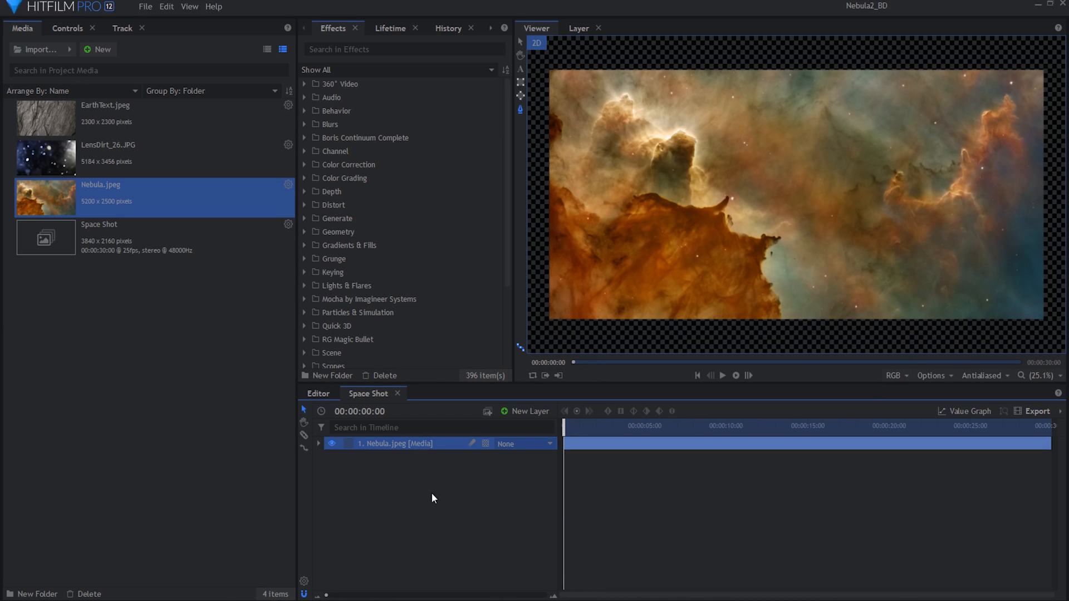
key(ctrl+d)
key(ctrl+d)
key(ctrl+d)
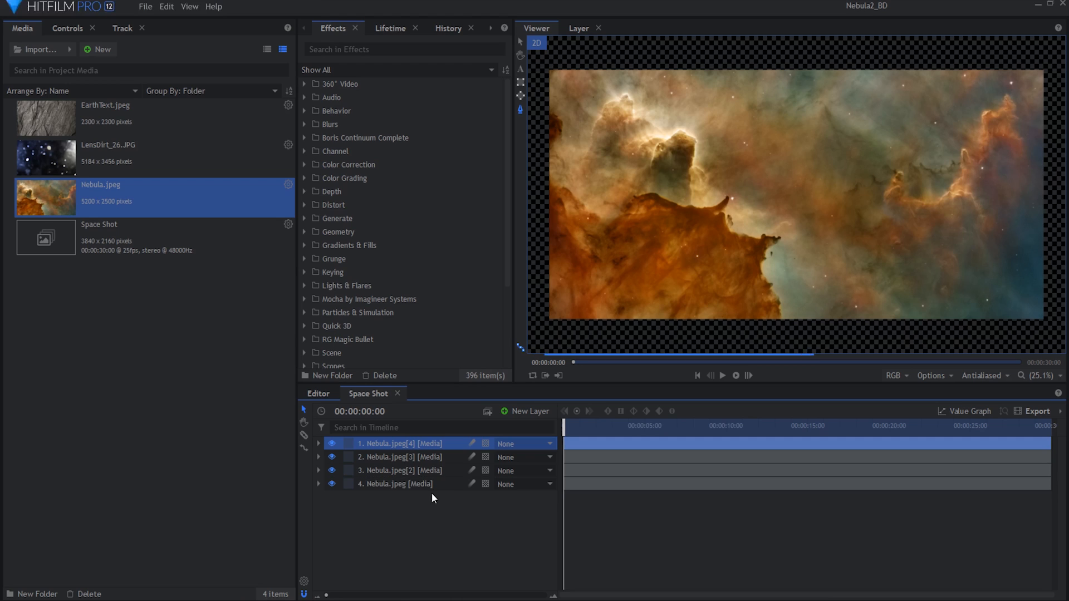
click(435, 512)
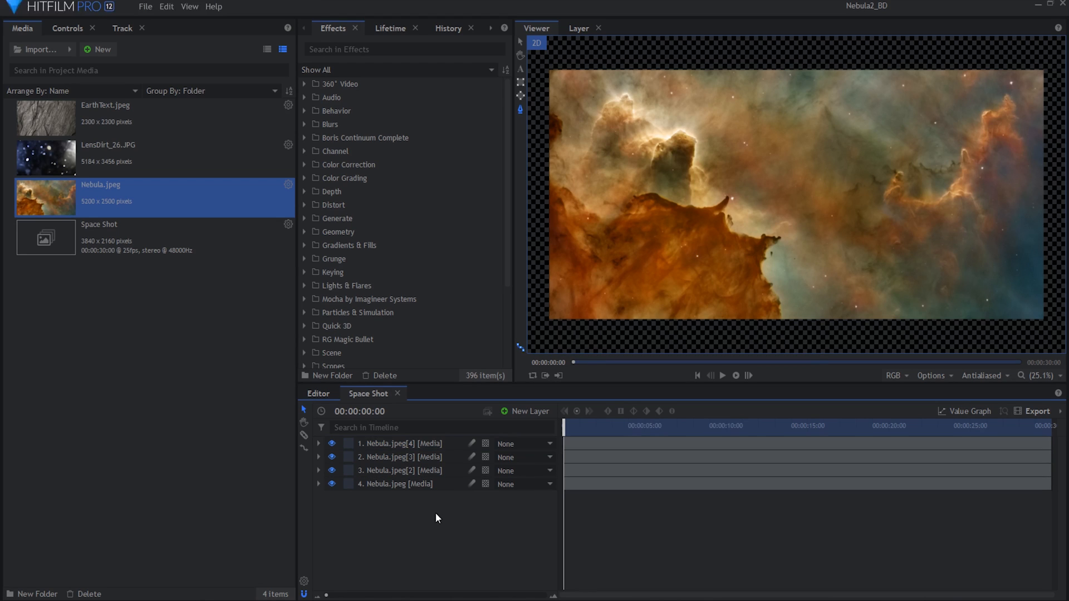
- Draw a closed freehand mask around the orange foreground cloud on the Nebula.jpeg[2] layer, following its upper and right edges
click(431, 470)
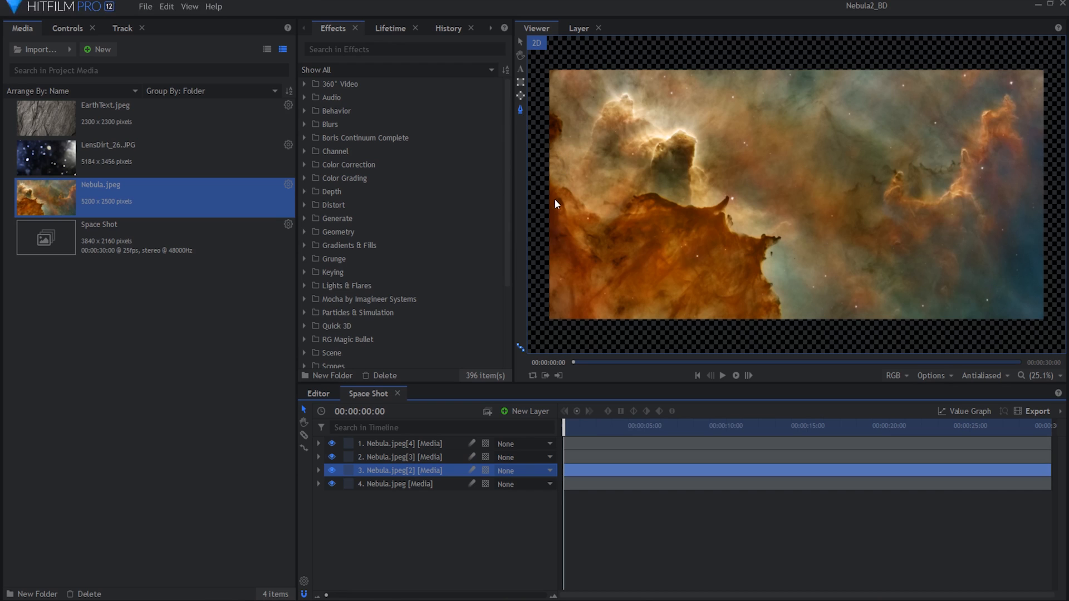
click(550, 179)
click(562, 187)
click(571, 191)
click(587, 208)
click(604, 217)
click(616, 208)
click(632, 195)
click(651, 190)
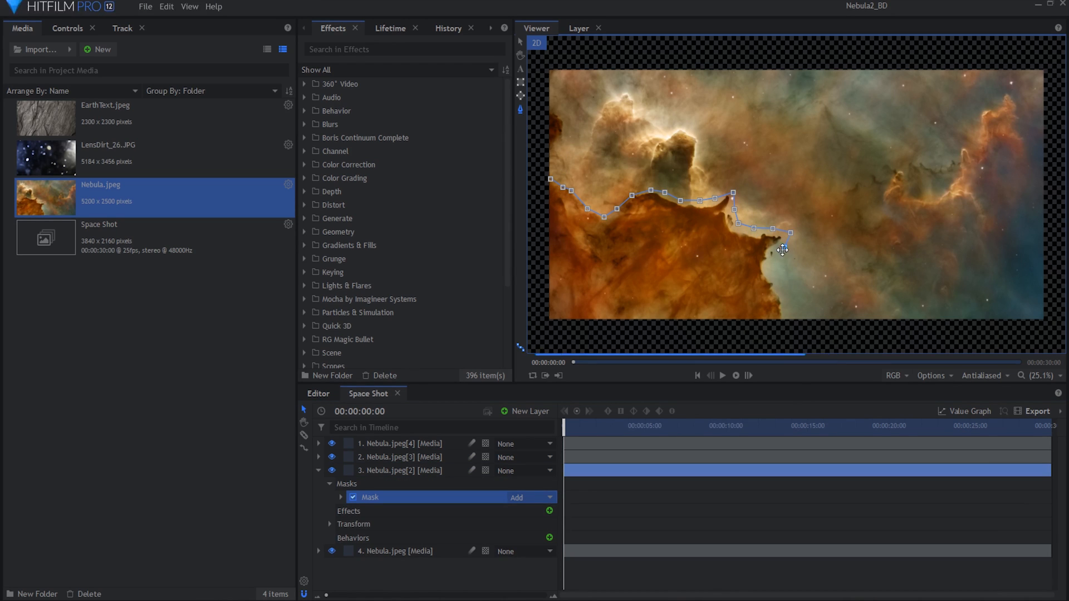
click(778, 260)
click(777, 275)
click(782, 292)
click(789, 310)
click(790, 327)
click(543, 329)
click(536, 183)
click(550, 179)
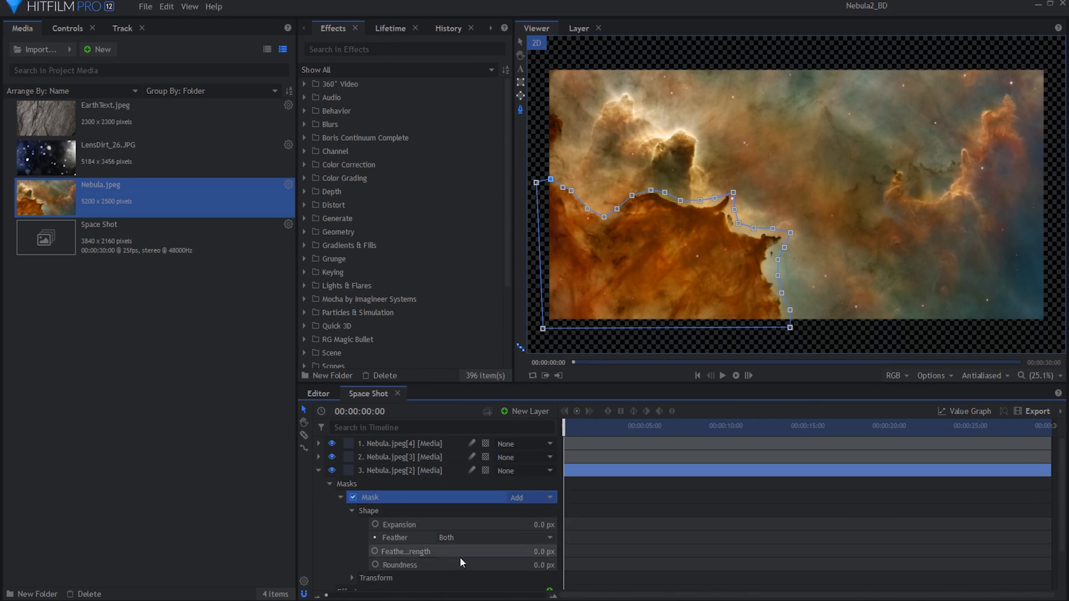
- Mask the bright cloud pillars above the orange cloud on the Nebula.jpeg[3] layer, with a feather strength of 81 px
click(432, 457)
click(631, 84)
click(642, 111)
click(669, 122)
click(681, 119)
click(700, 136)
click(697, 160)
click(711, 180)
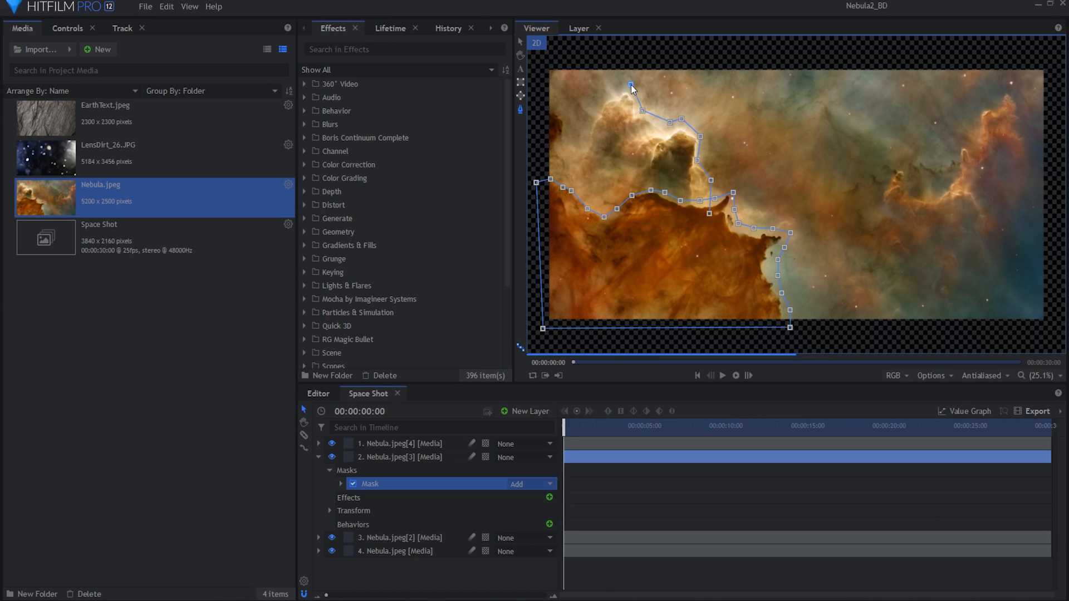
click(613, 79)
click(592, 87)
click(576, 117)
click(574, 136)
click(541, 135)
click(530, 218)
click(619, 244)
click(709, 214)
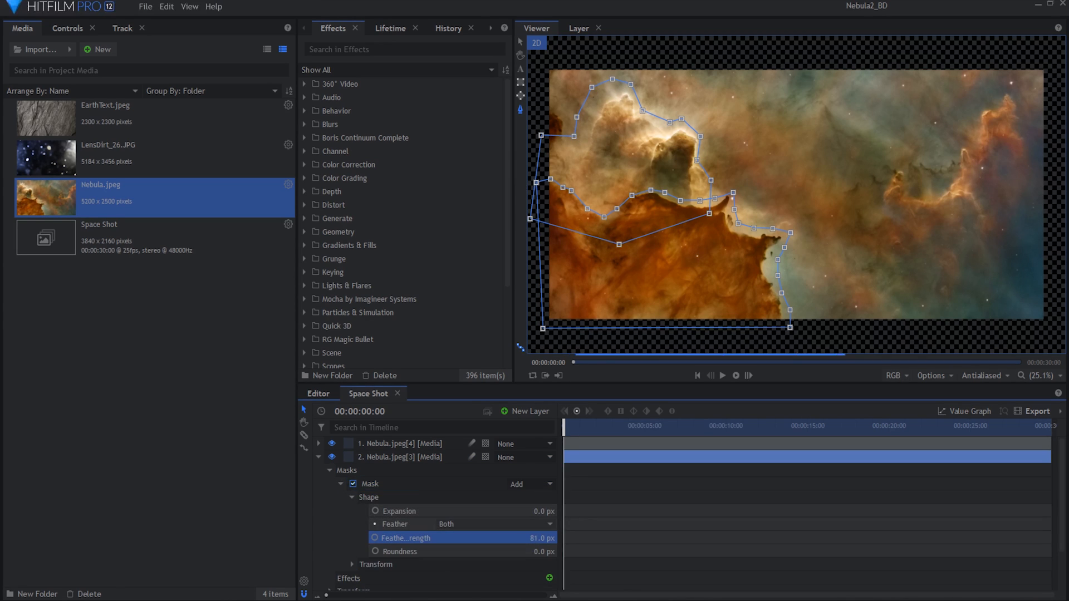
- Draw a closed mask around the curved cloud at the image's right side on the Nebula.jpeg[4] layer
click(400, 443)
click(895, 159)
click(873, 190)
click(856, 219)
click(886, 243)
click(883, 273)
click(938, 273)
click(976, 248)
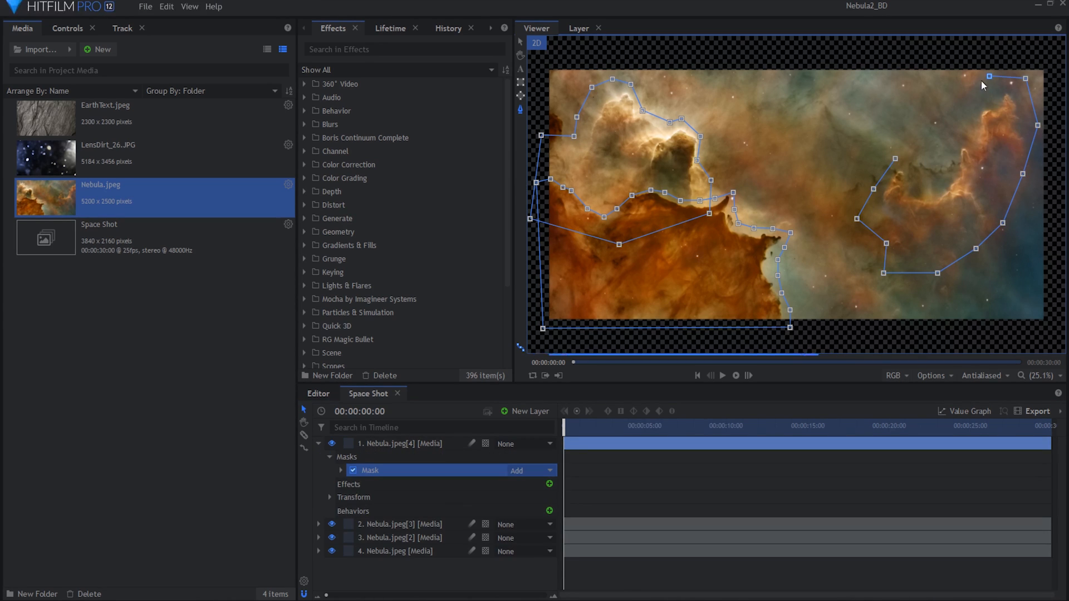
click(959, 104)
click(948, 147)
click(903, 143)
click(895, 159)
- Set the feather strength of the Nebula.jpeg[4] mask to 73 px and collapse the layer
click(341, 470)
click(351, 484)
click(405, 524)
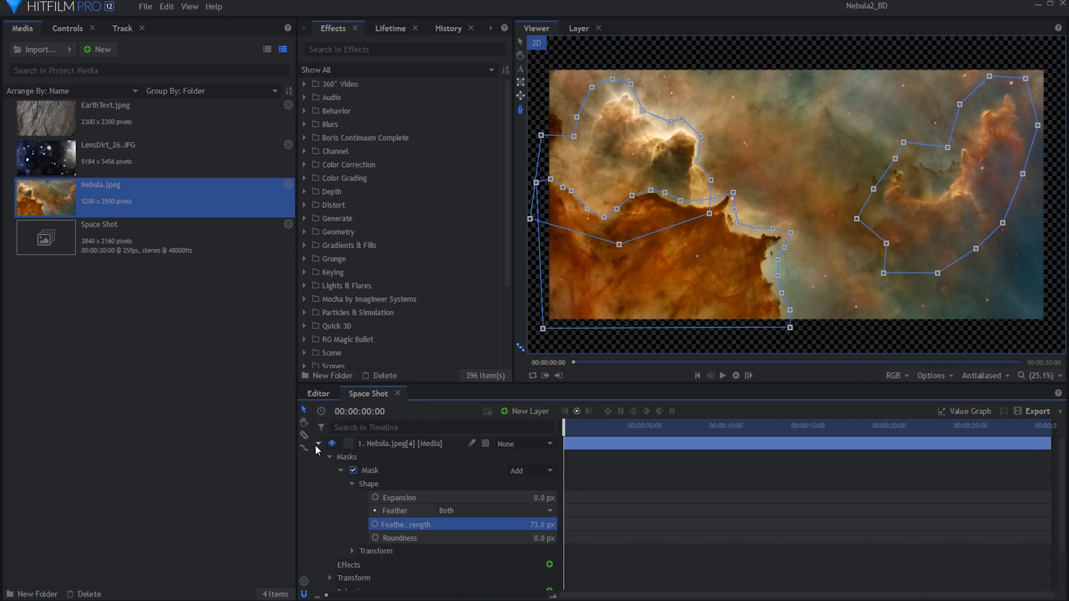
click(319, 443)
click(398, 529)
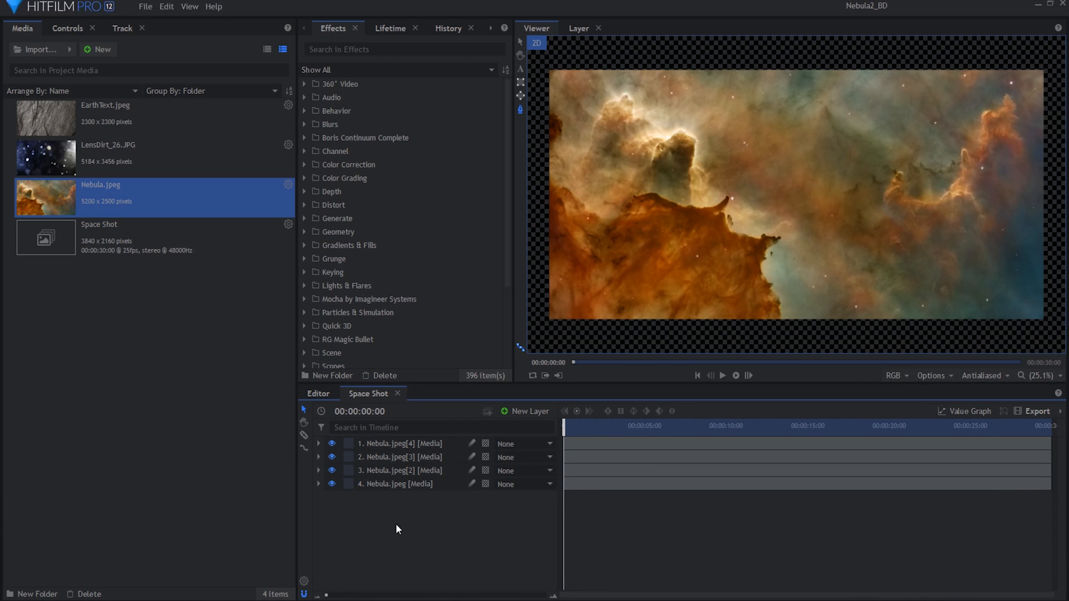
- Add a camera layer and convert all four Nebula layers to 3D planes
click(535, 412)
click(549, 475)
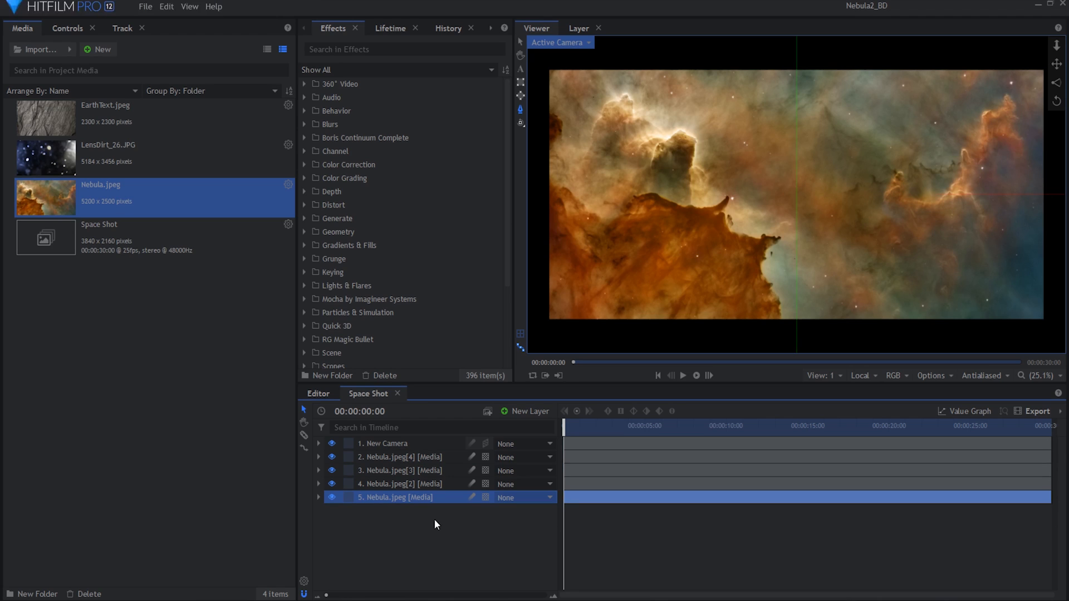
shift+click(458, 459)
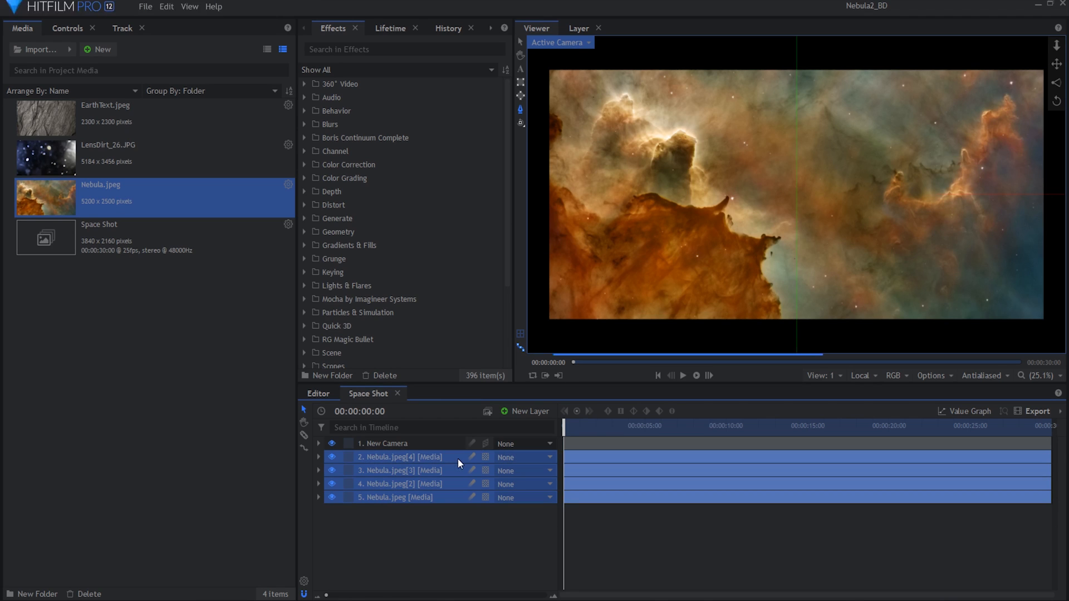
click(486, 458)
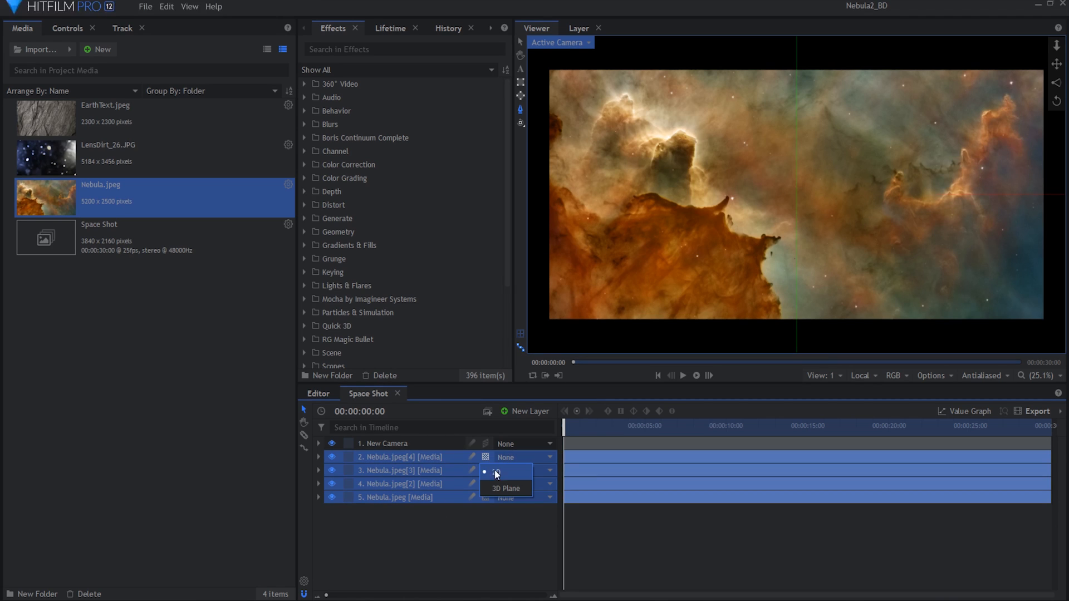
click(527, 482)
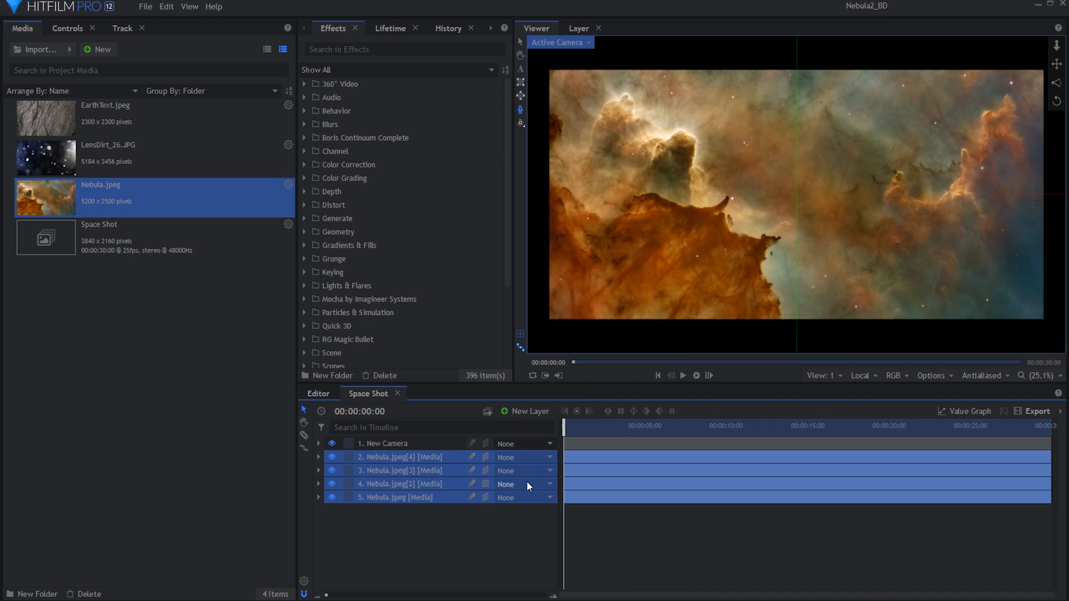
click(496, 542)
- Set the Z position of the original Nebula.jpeg layer to -2500
click(423, 499)
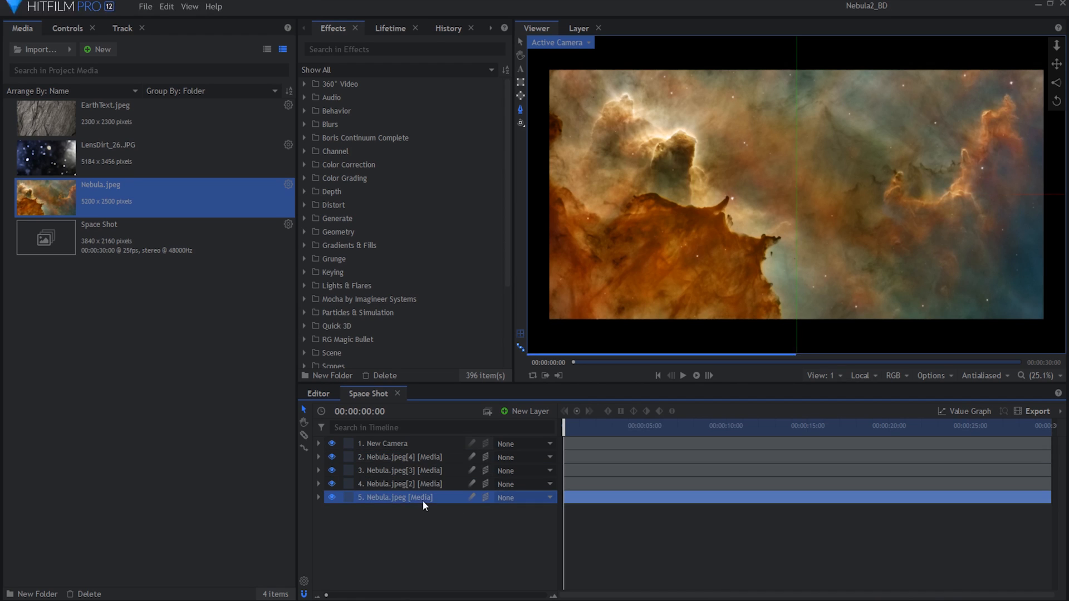
click(320, 496)
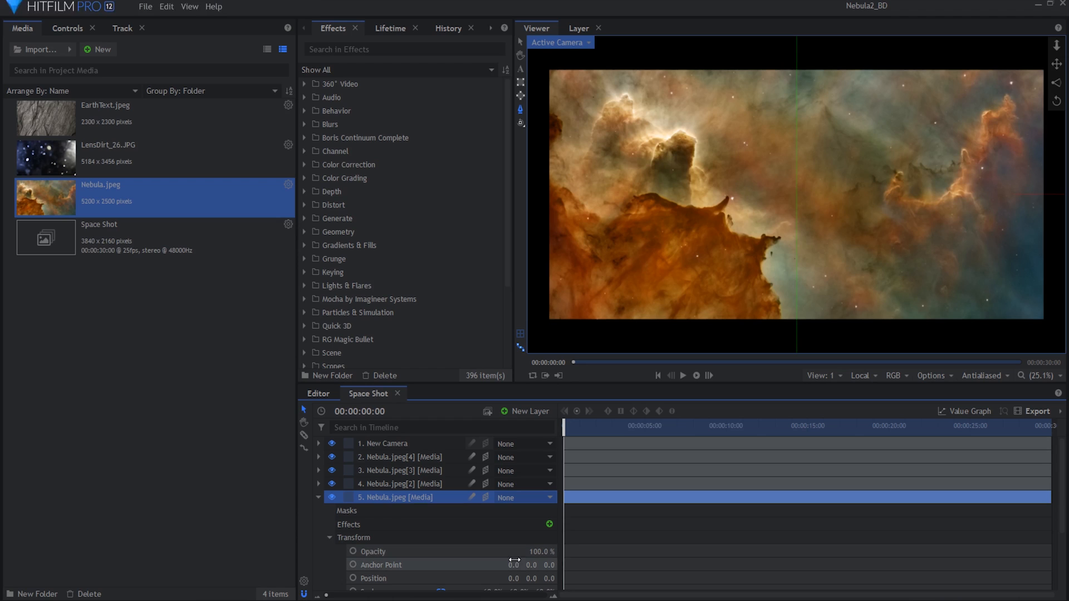
scroll(514, 560, down, 2)
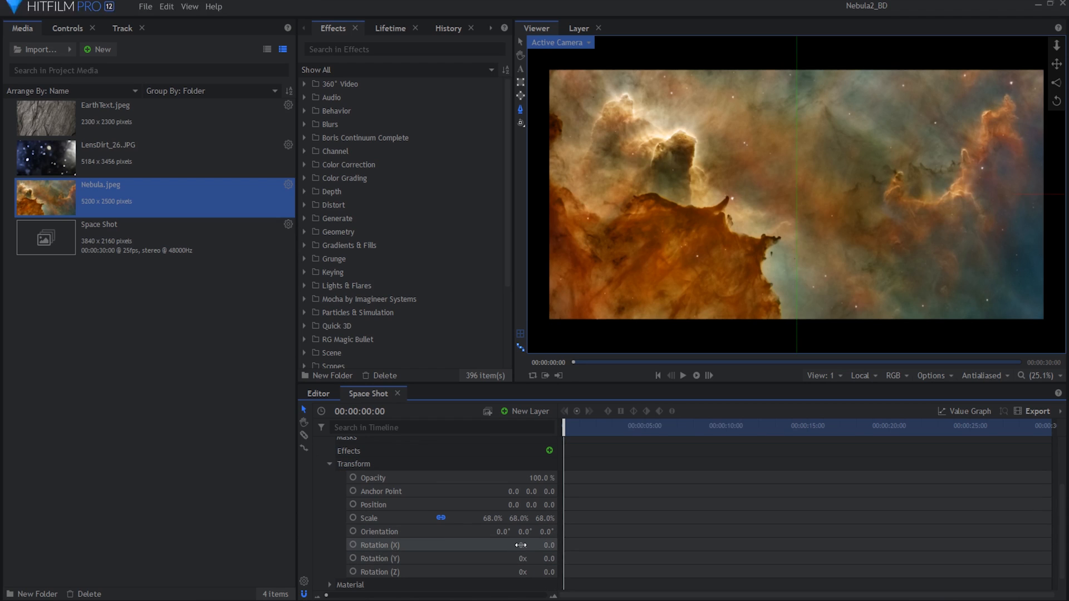
drag(548, 504, 311, 504)
click(544, 506)
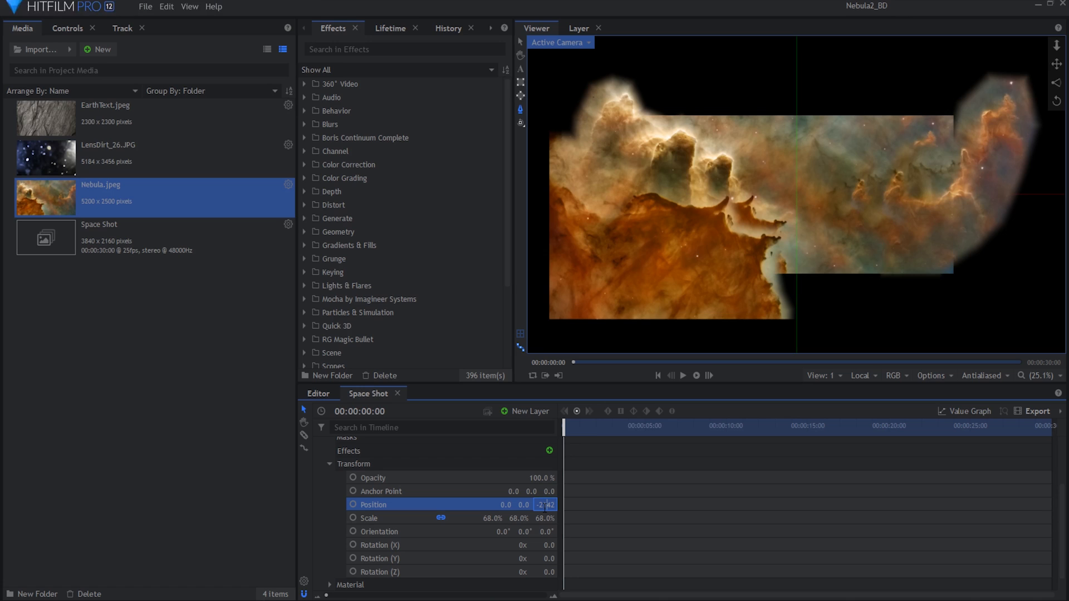
key(Return)
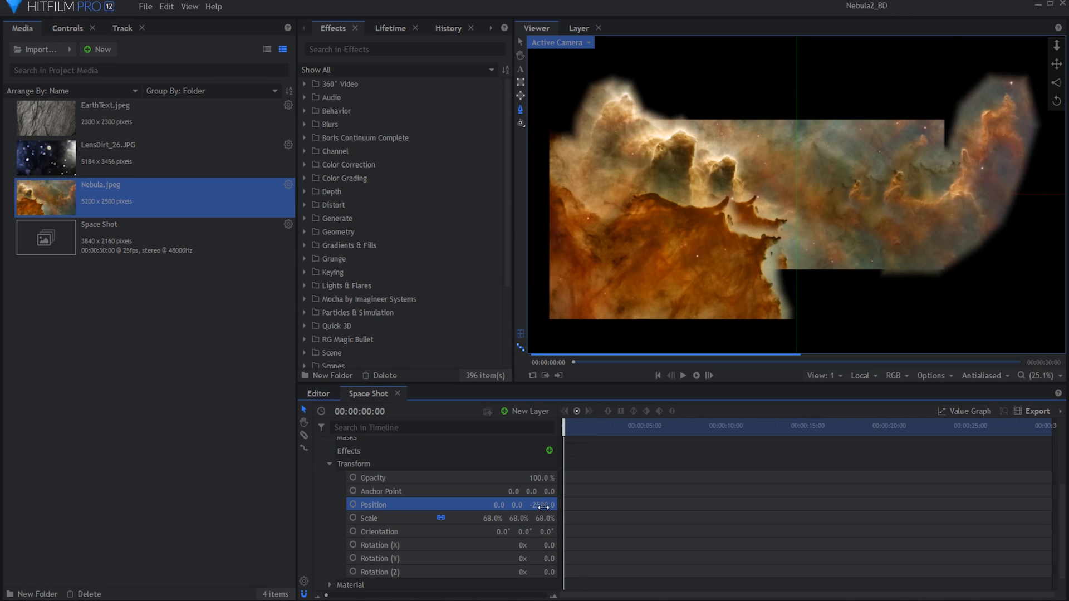
click(329, 464)
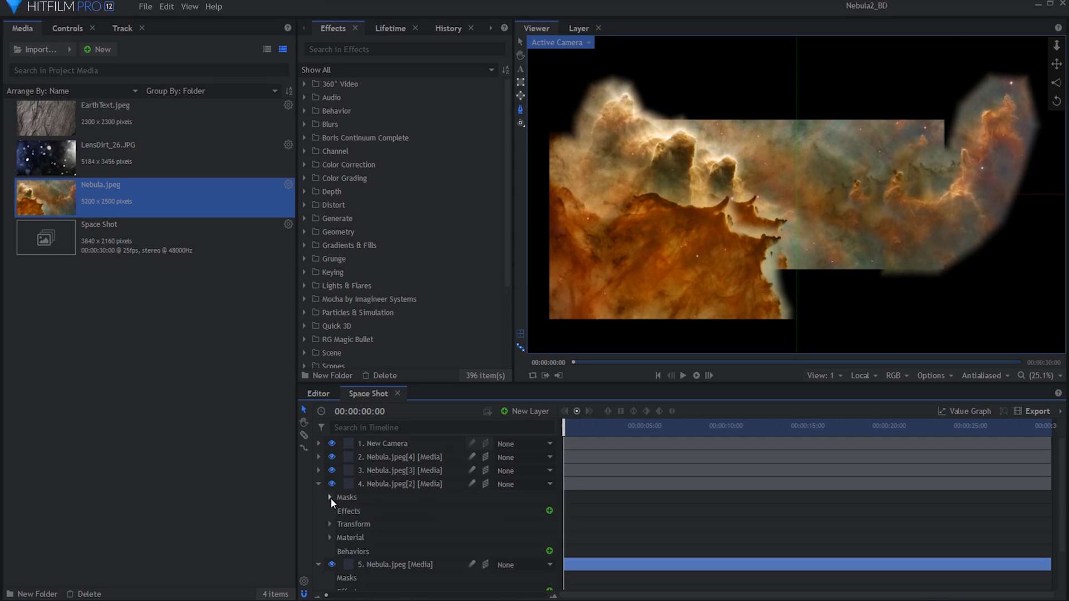
- Set the Z position of Nebula.jpeg[2] to -500 and of Nebula.jpeg[3] to -1000
click(329, 523)
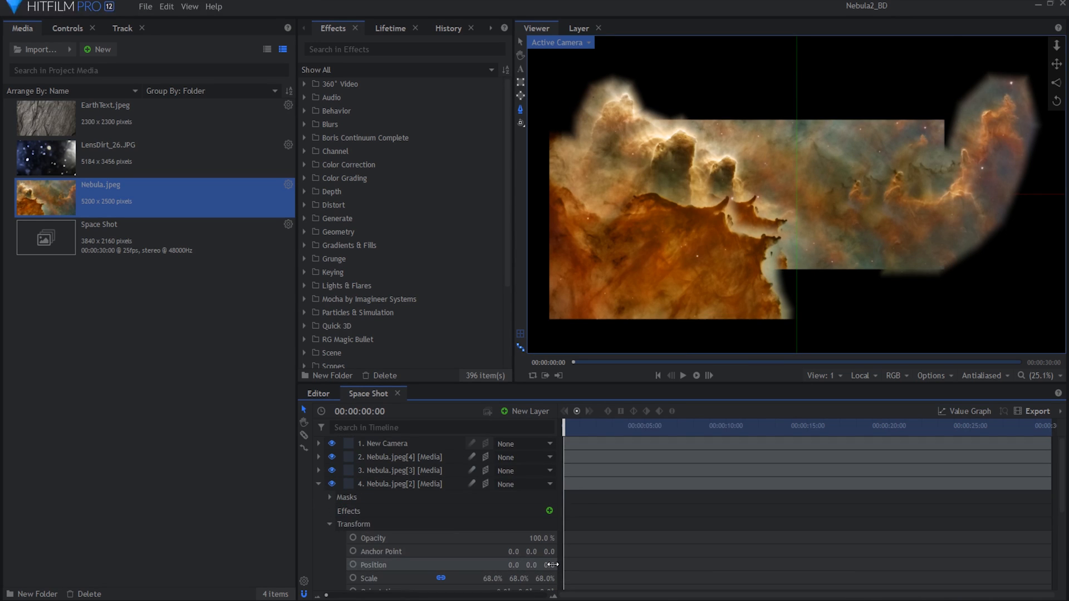
click(588, 562)
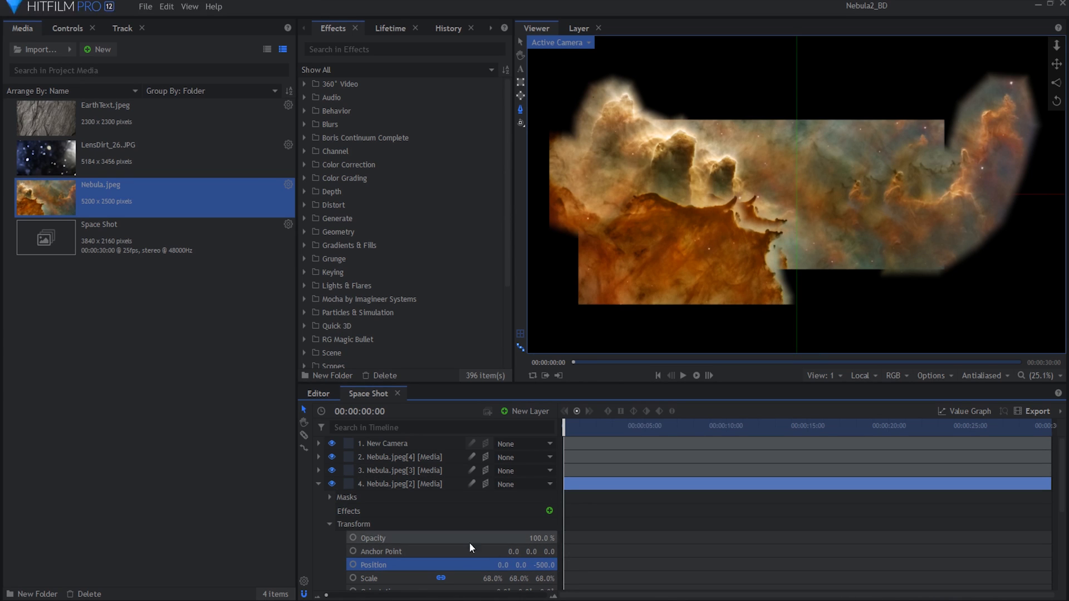
click(363, 472)
click(548, 551)
text(-1000)
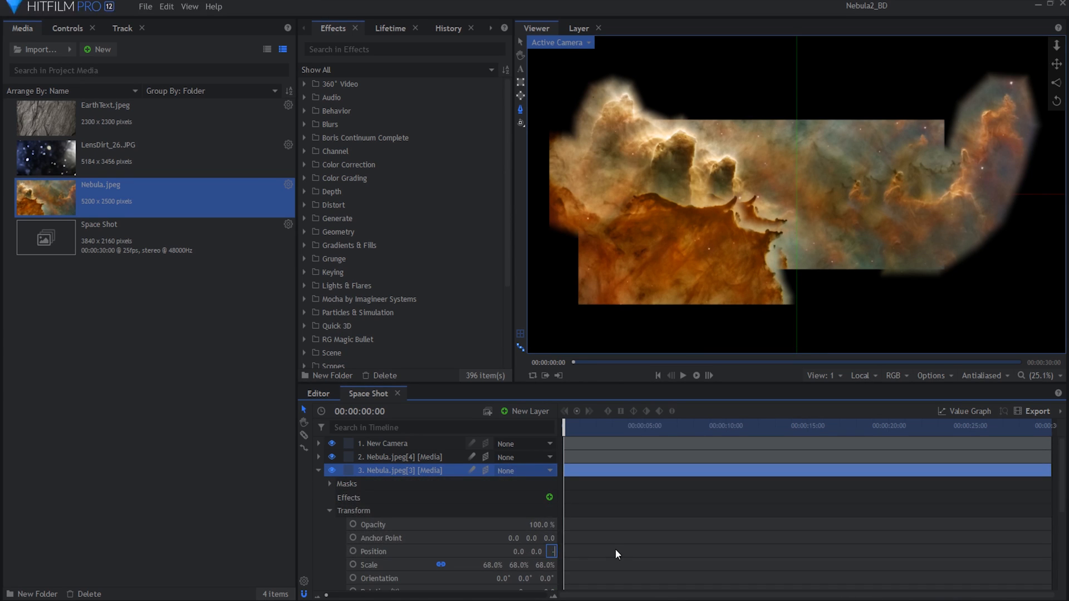
click(616, 549)
click(318, 471)
- Offset the Nebula.jpeg[4] layer in depth by changing its Z position
click(317, 456)
click(330, 497)
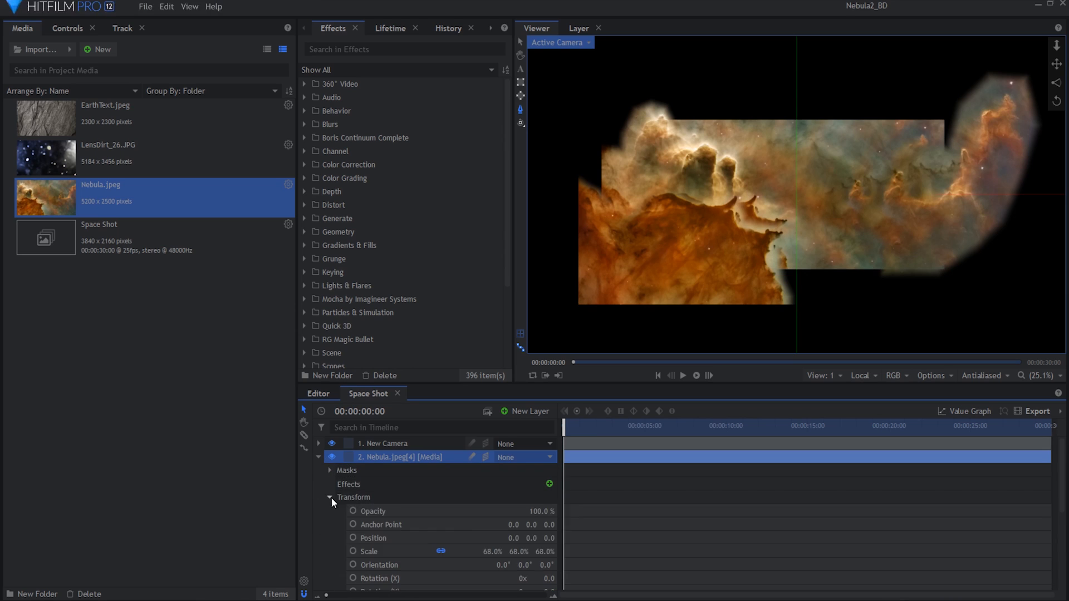
drag(550, 538, 633, 502)
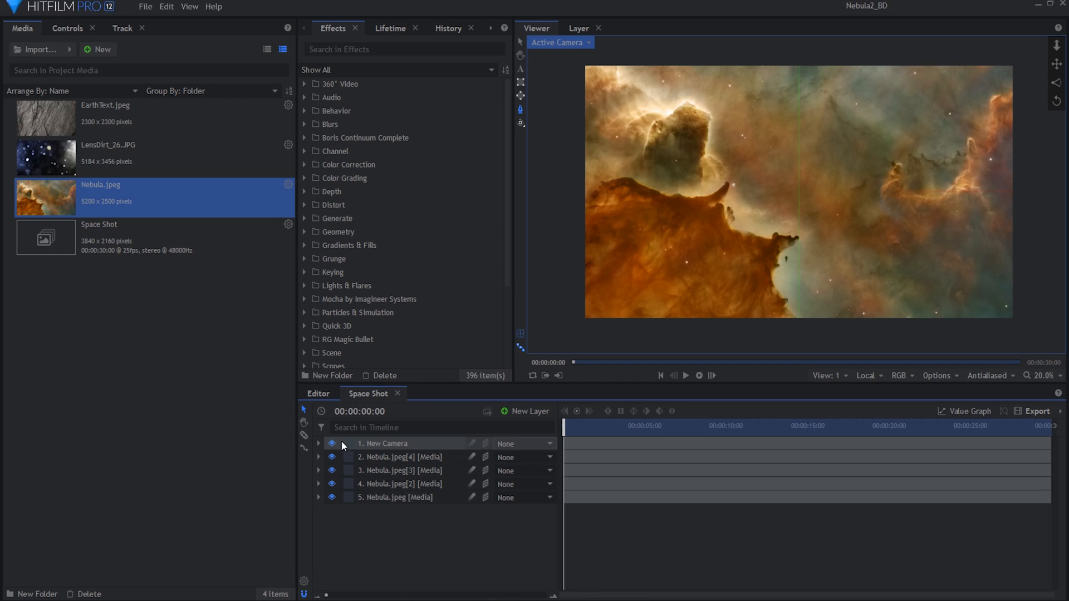
- Move the New Camera layer back along the Z axis, away from the nebula planes
click(318, 444)
click(330, 470)
click(373, 484)
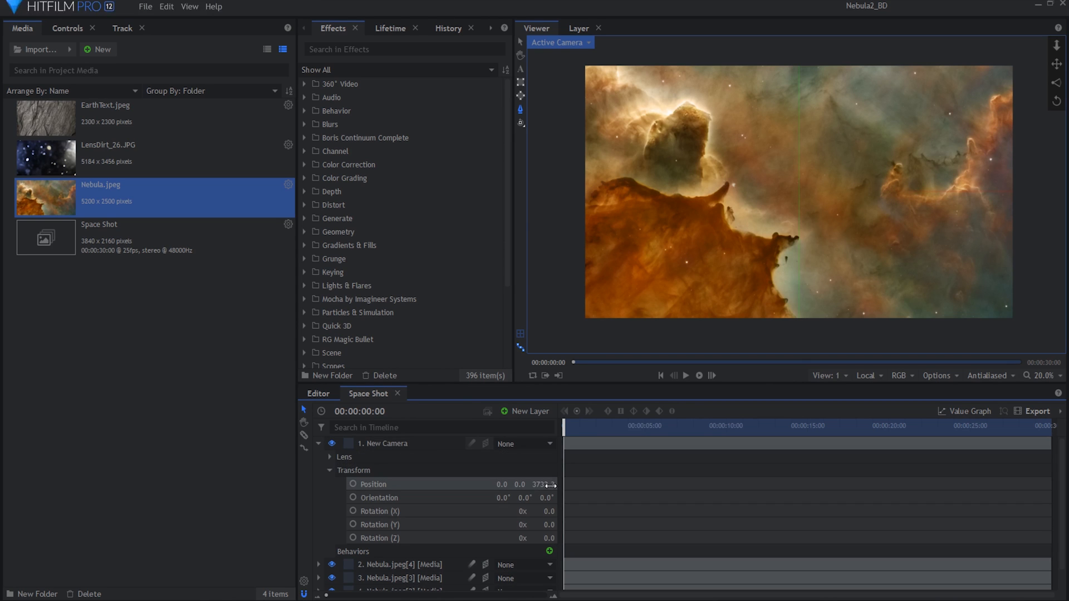
mouse_move(543, 484)
mouse_down()
mouse_move(991, 483)
mouse_move(528, 488)
mouse_up()
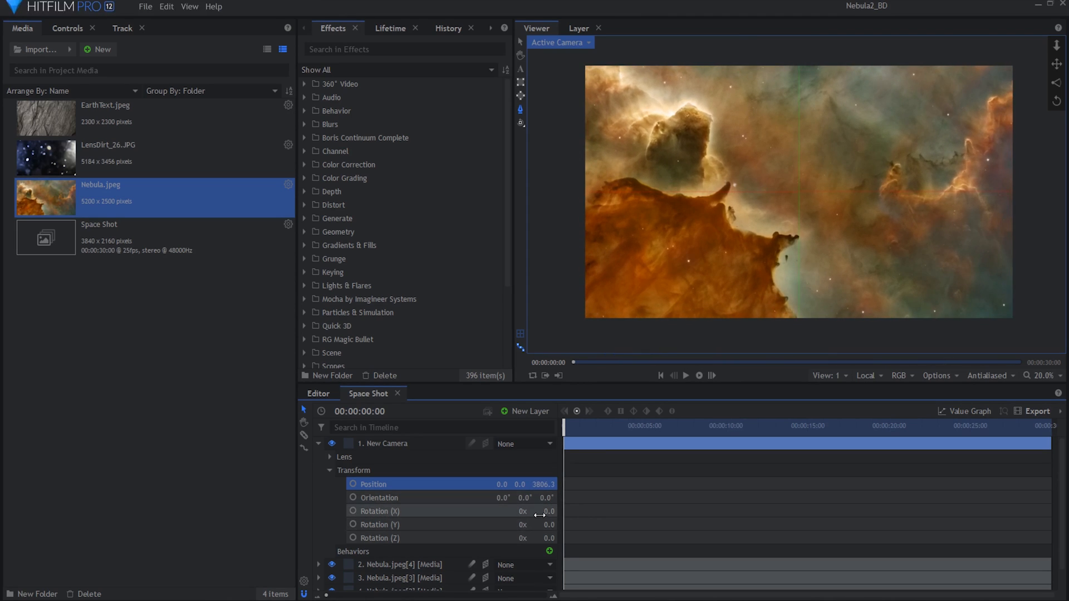
click(319, 443)
- Add a grade layer and apply the Hue, Saturation & Lightness effect to it
click(528, 411)
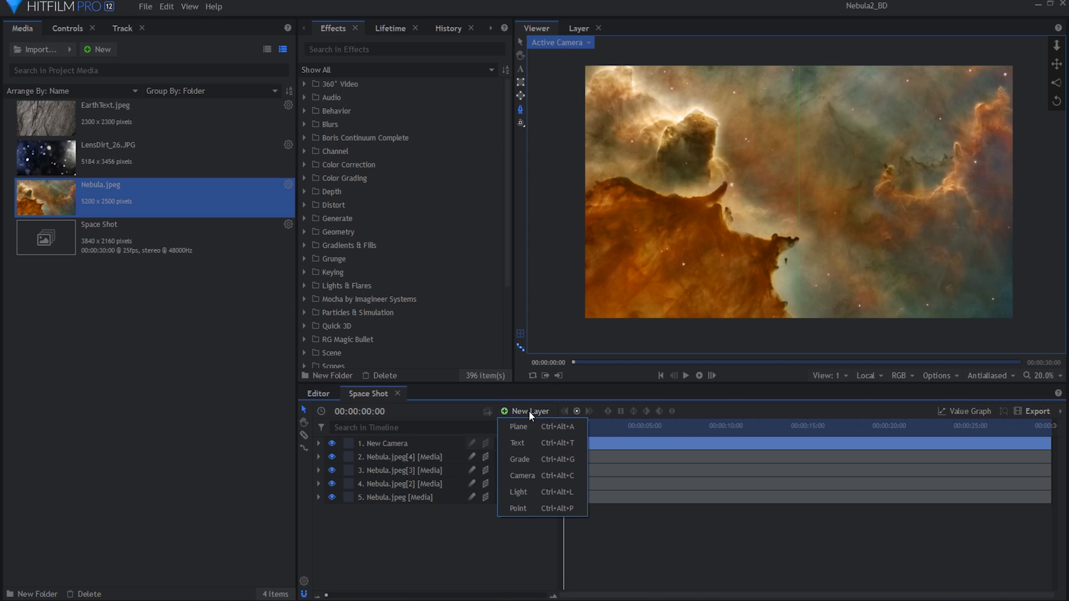
click(545, 457)
click(304, 164)
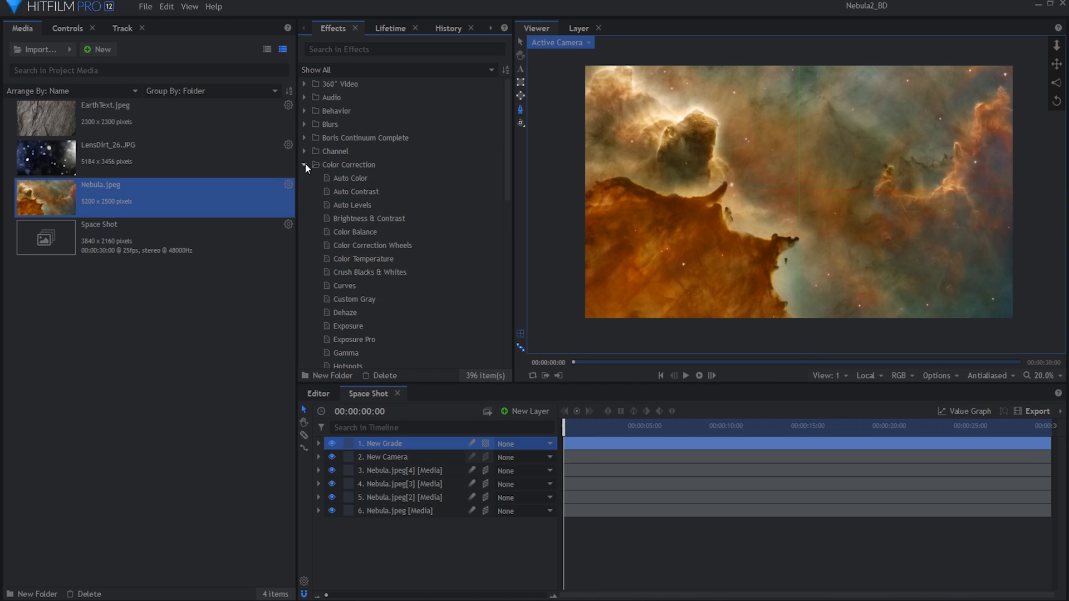
scroll(390, 222, down, 2)
drag(379, 302, 392, 443)
- Set the effect's master hue shift to -108°, saturation to -74 and lightness to -6
click(31, 170)
drag(195, 184, 164, 198)
drag(194, 212, 162, 197)
drag(169, 185, 167, 184)
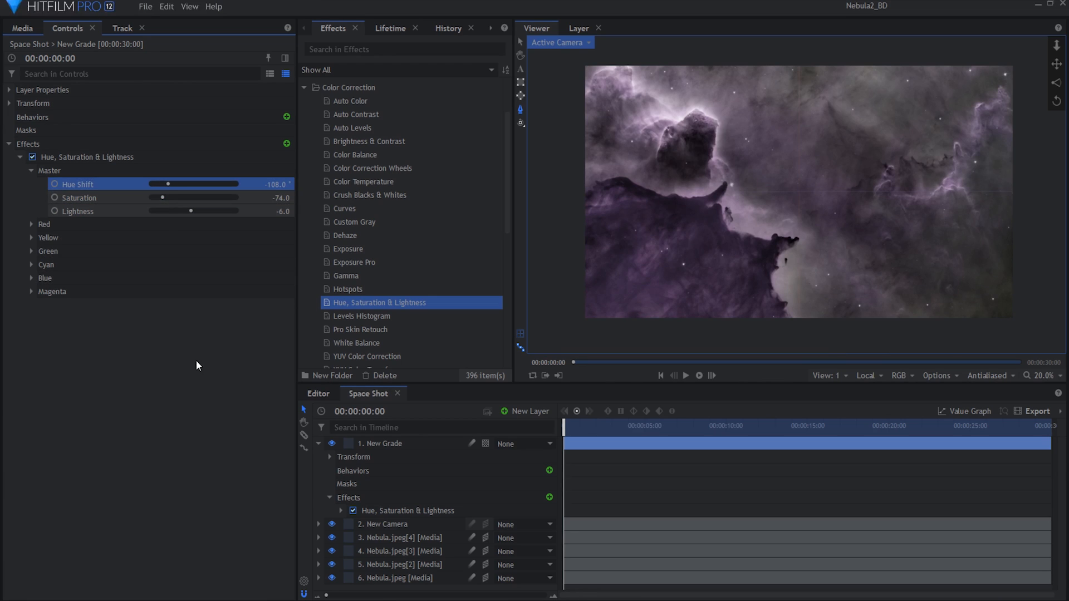
click(196, 360)
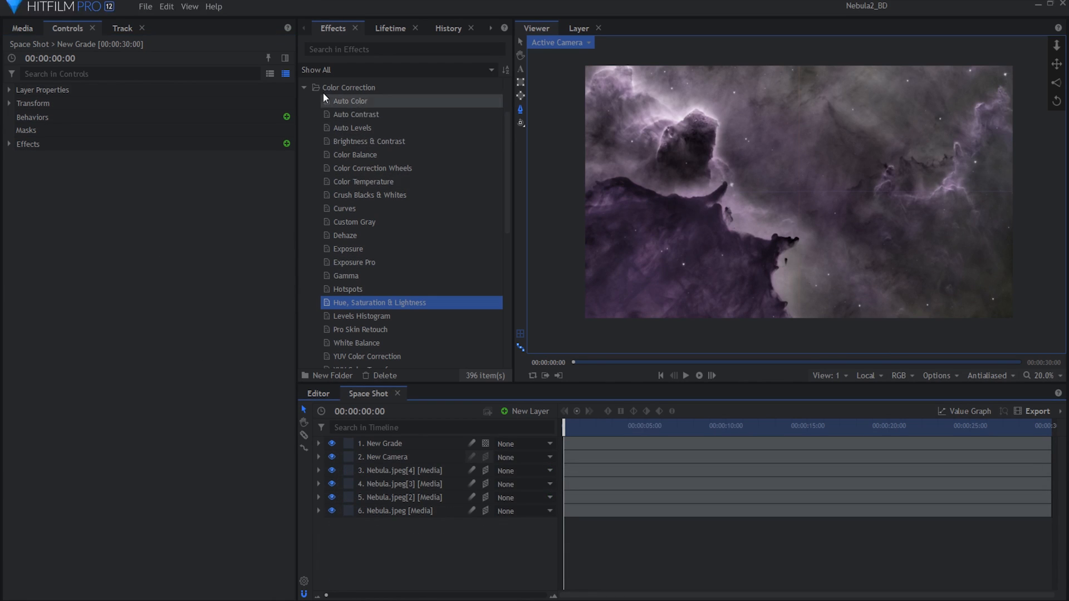
- Collapse the Color Correction effects category and return to the project's media list
click(305, 88)
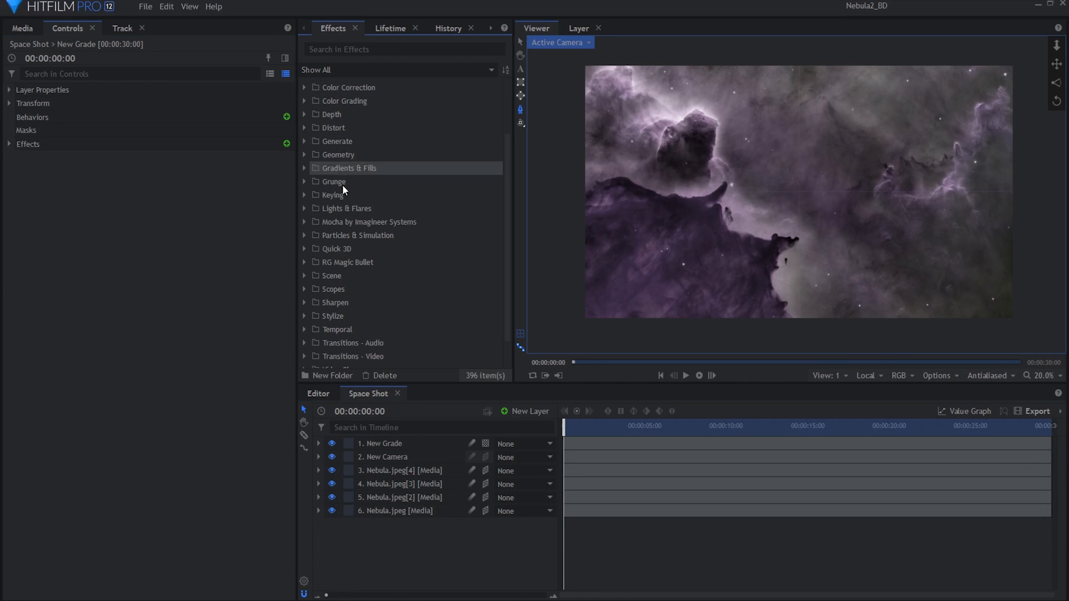
scroll(342, 185, up, 3)
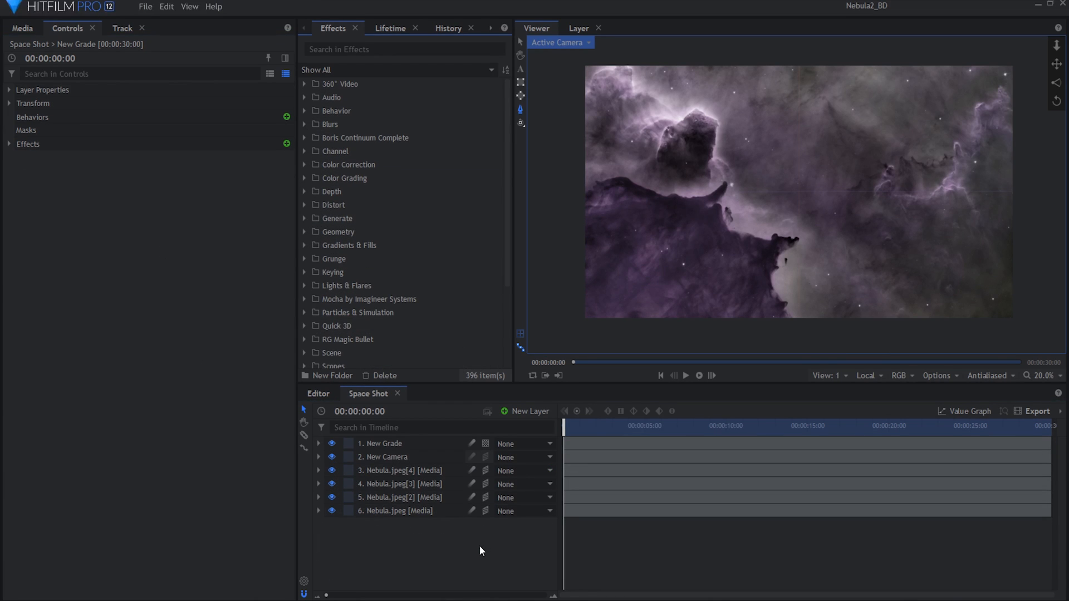
click(15, 27)
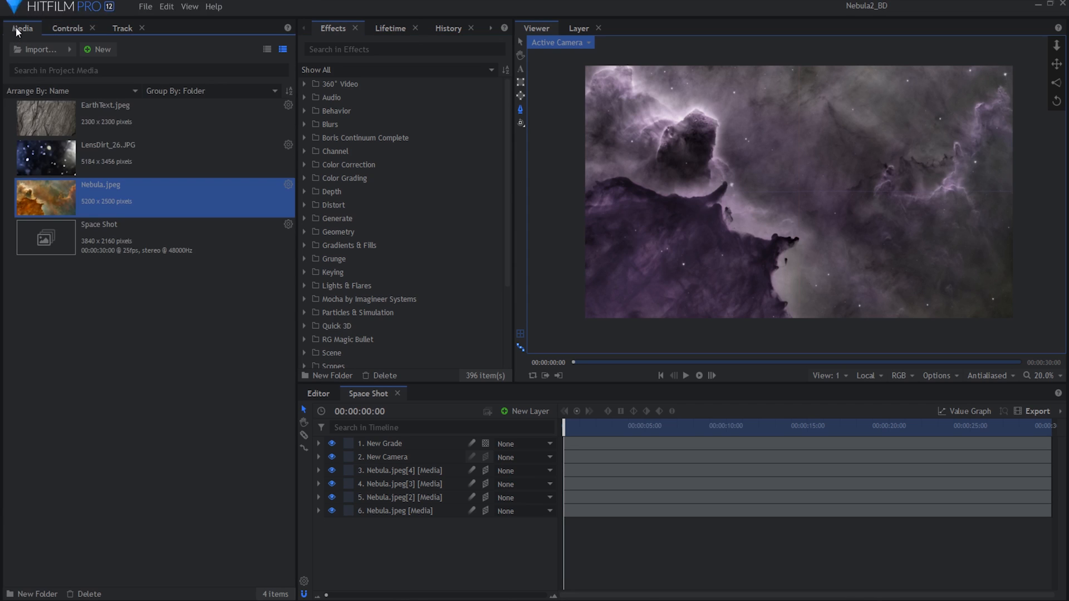
- Make a composite shot from EarthText.jpeg and name it Planet
click(176, 121)
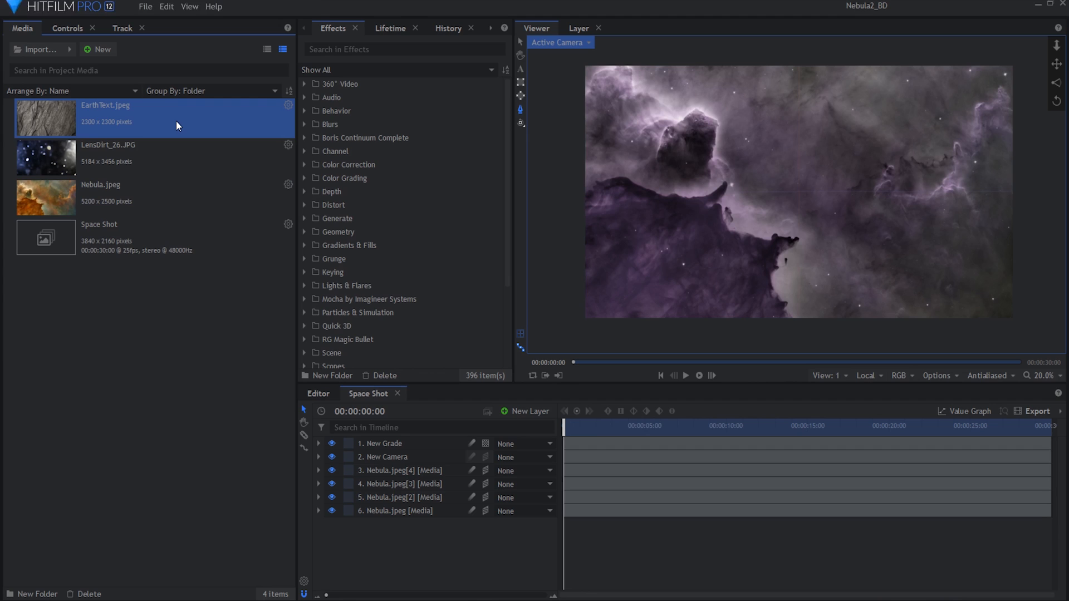
right_click(176, 123)
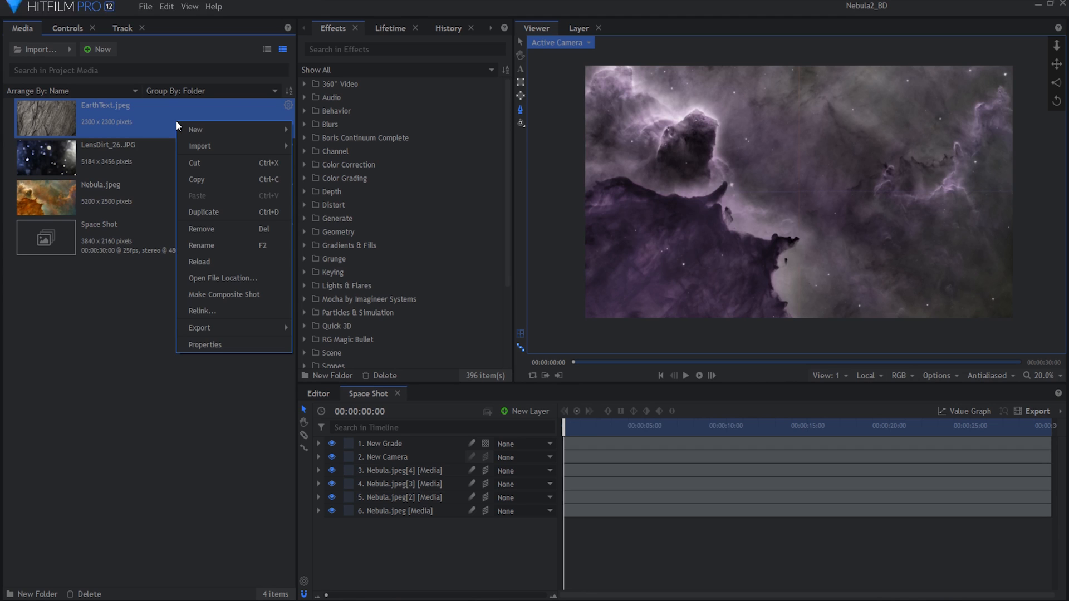
click(255, 295)
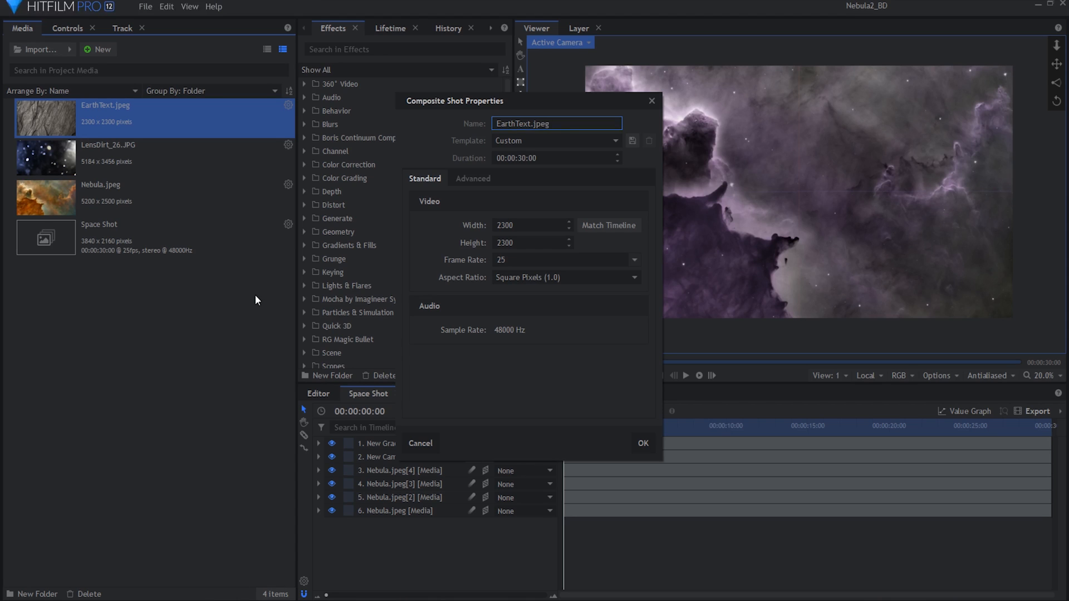
text(Planet)
key(Return)
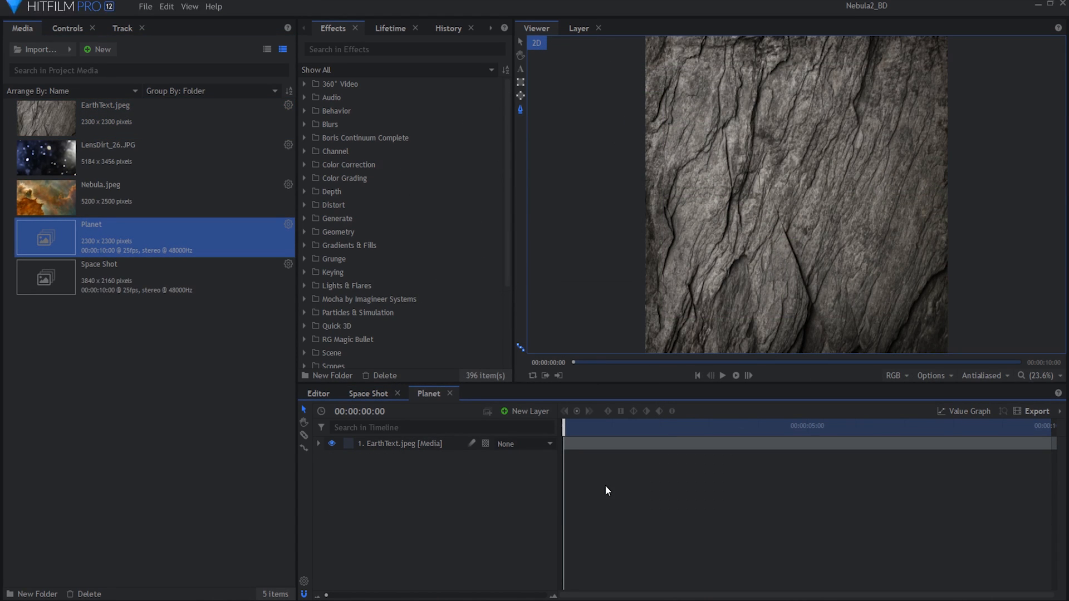
- Scale the EarthText.jpeg layer in the Planet composite up to 120%
click(318, 443)
click(329, 484)
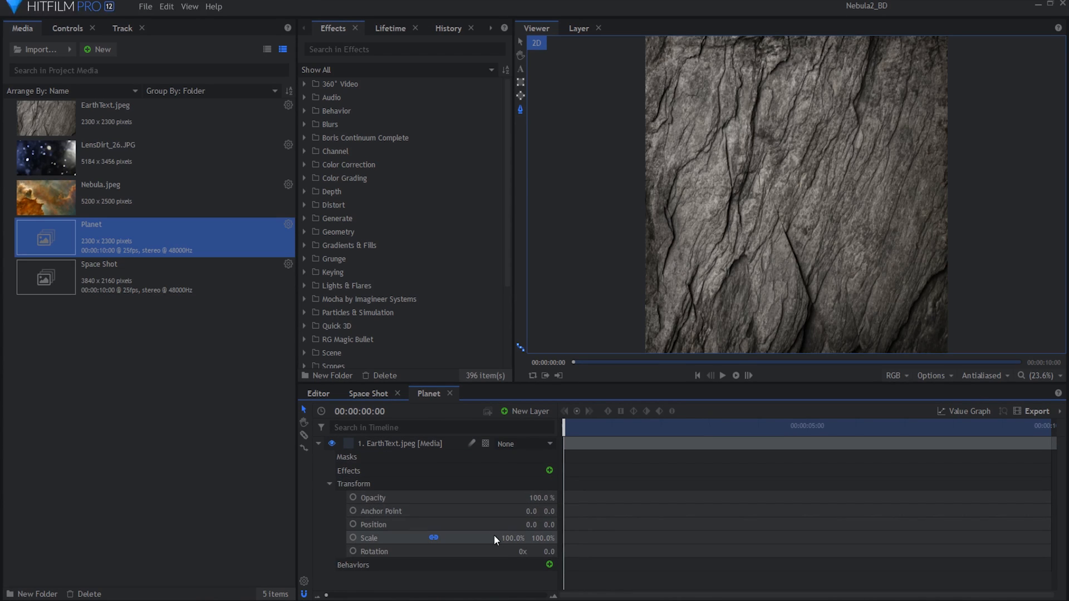
drag(493, 535, 537, 536)
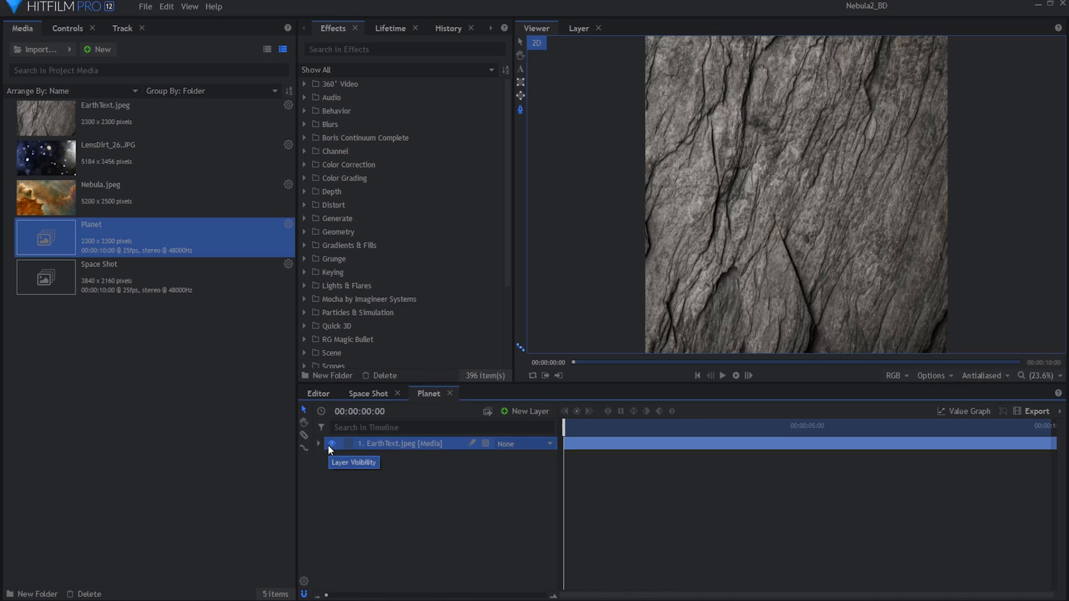
- Keyframe the EarthText.jpeg layer's position at the first frame with values 231, -228
click(319, 443)
click(353, 525)
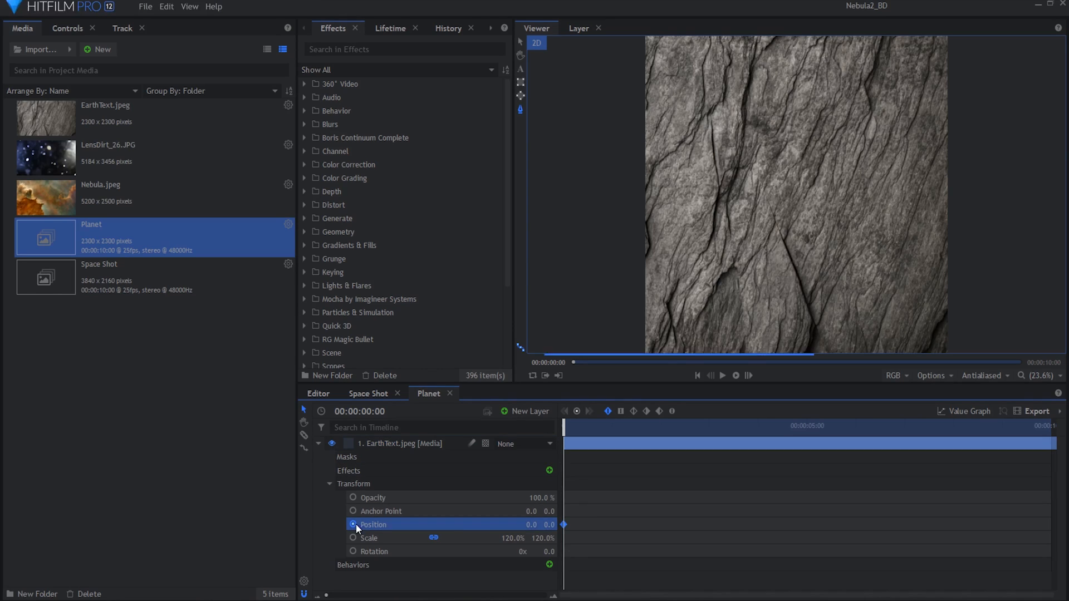
drag(548, 525, 519, 525)
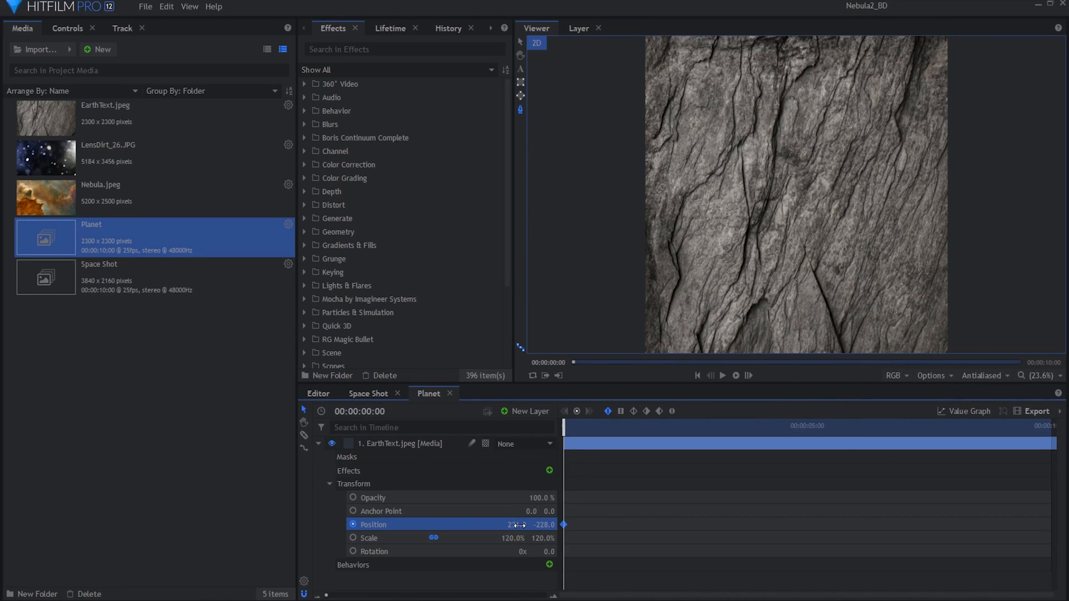
click(520, 42)
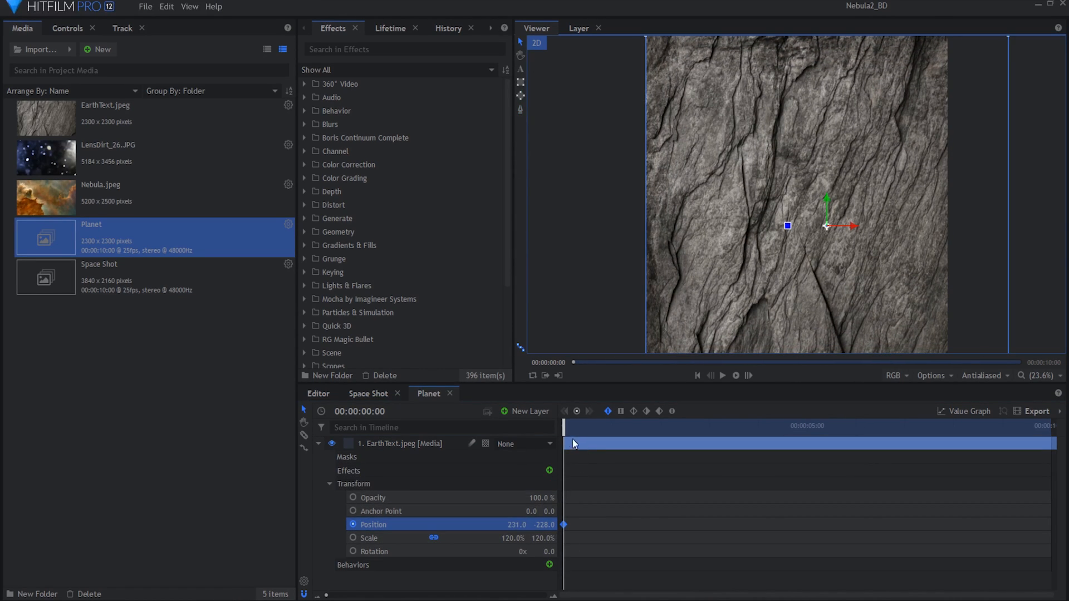
- Keyframe the texture's position at 00:00:09:24 to -221, 220, preview the motion and return to the first frame
drag(575, 444, 1060, 443)
drag(517, 525, 429, 525)
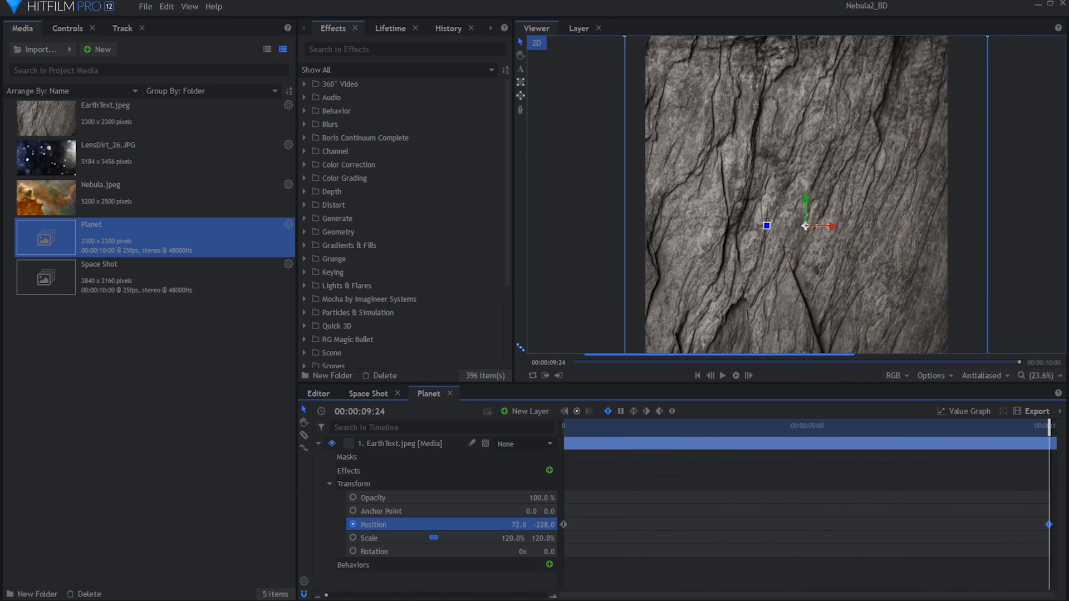
drag(805, 226, 766, 167)
click(780, 480)
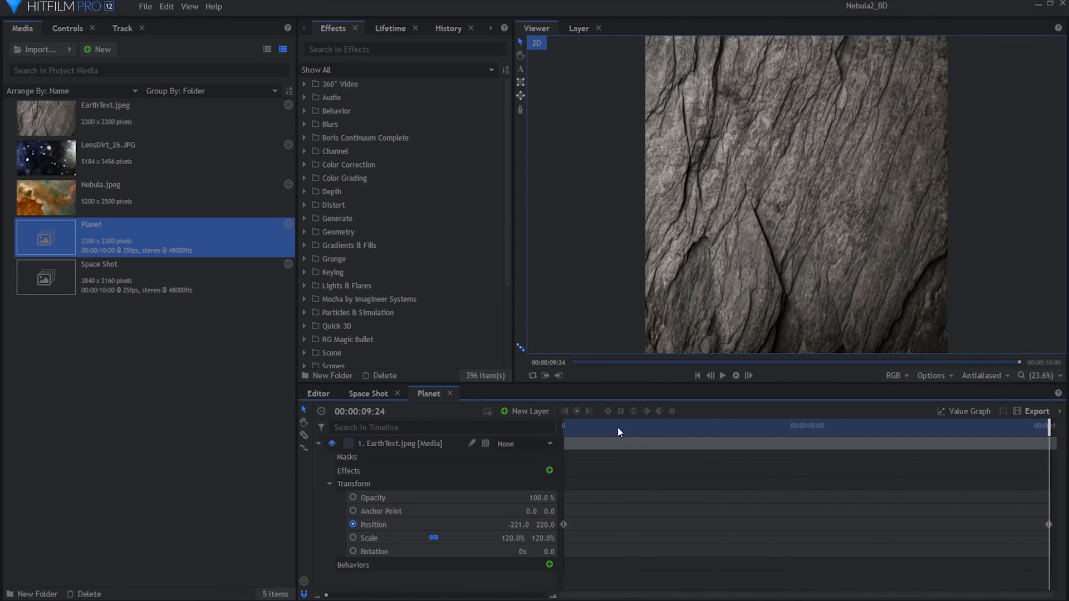
drag(569, 444, 990, 439)
key(Home)
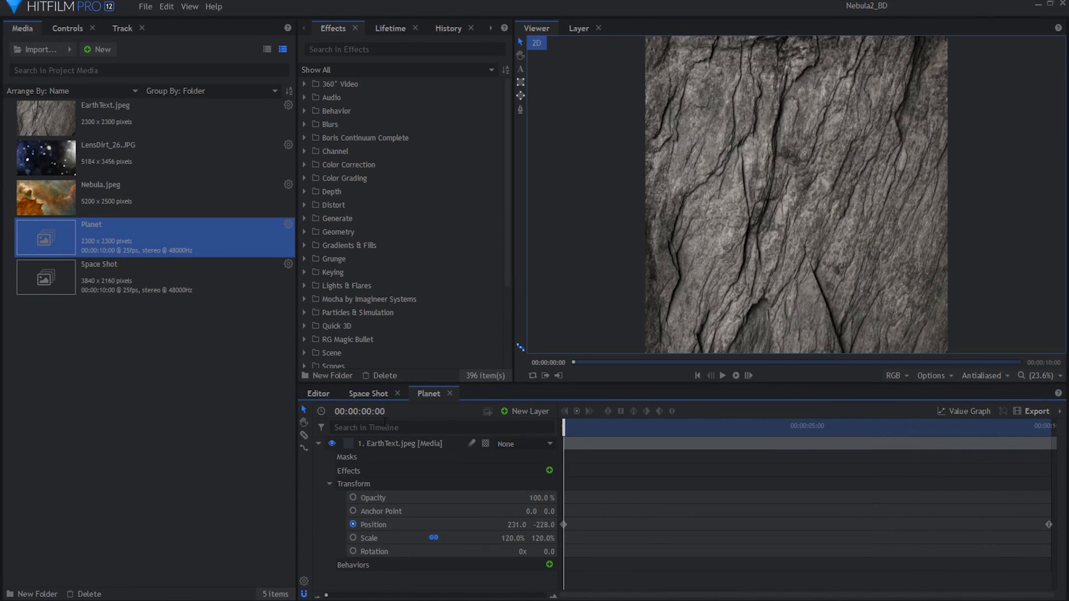
- Place the Planet composite on top of the Space Shot layers and draw a circular mask around the rock texture
click(380, 393)
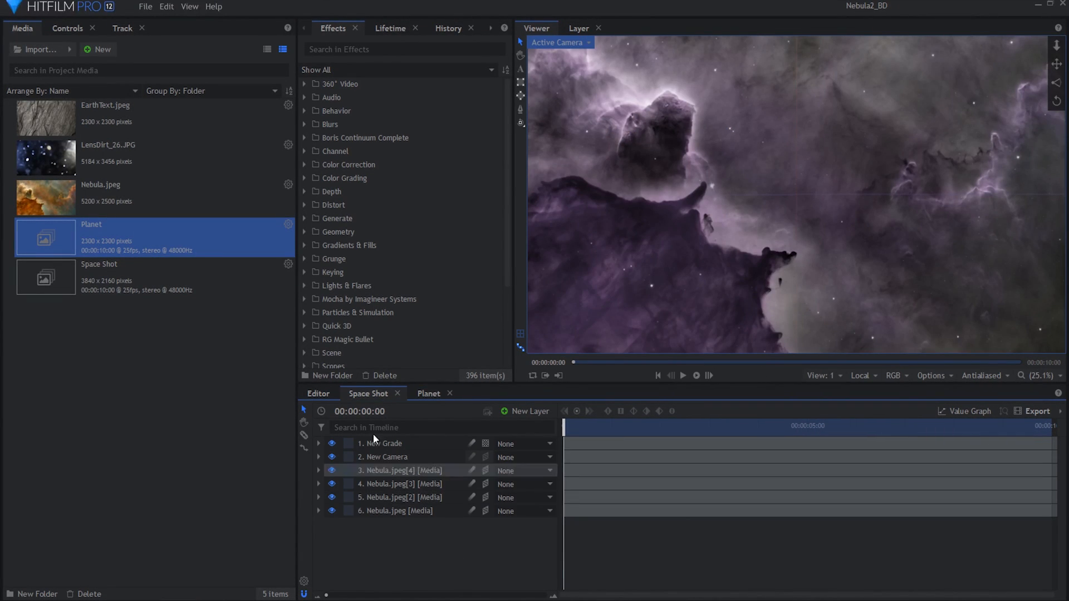
drag(119, 242, 417, 439)
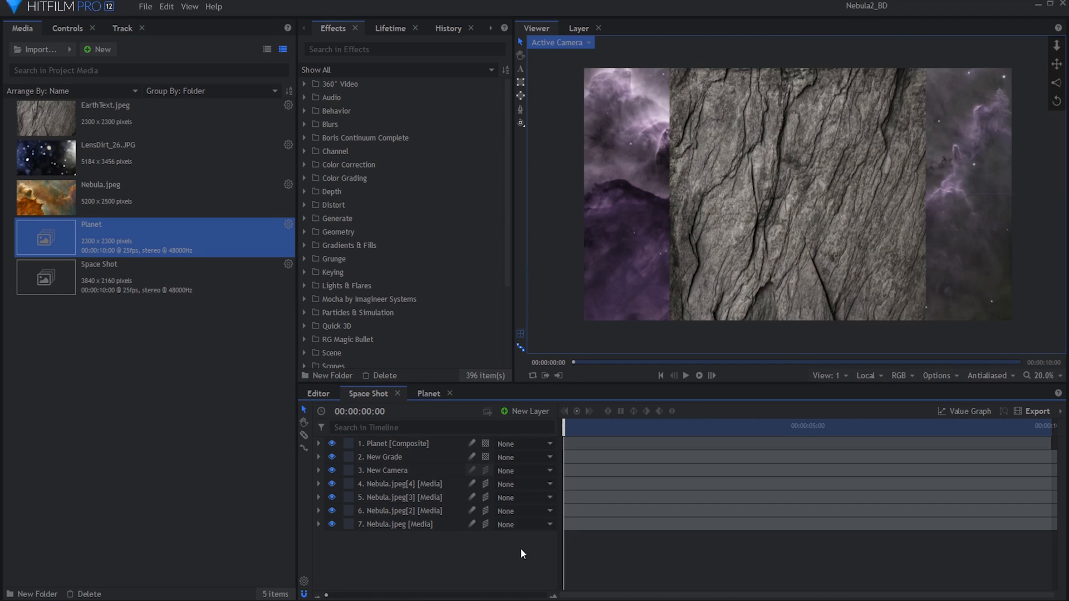
click(448, 446)
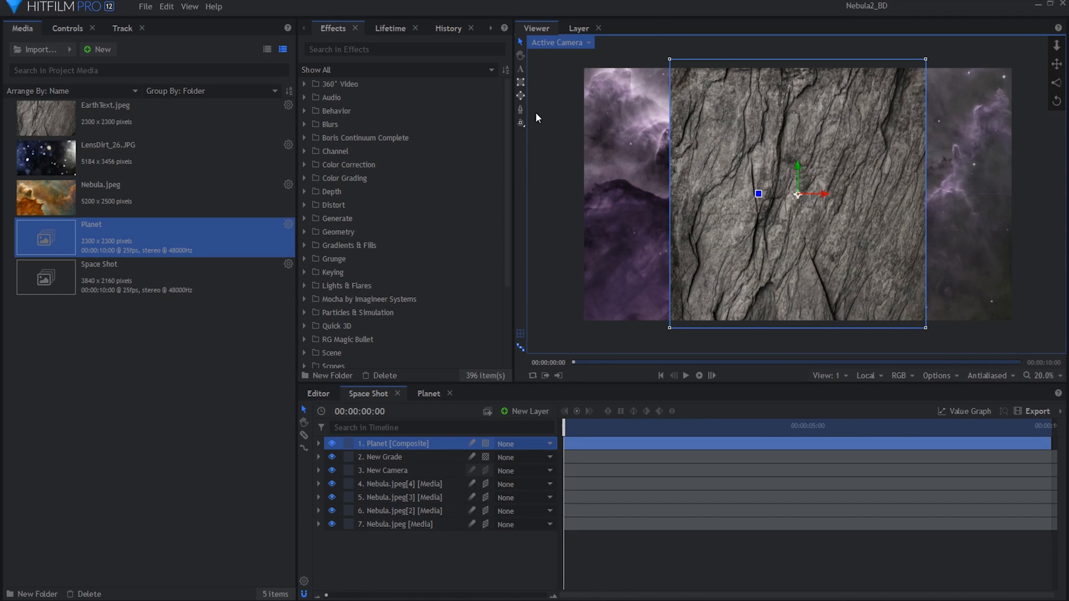
click(520, 96)
drag(669, 68, 988, 319)
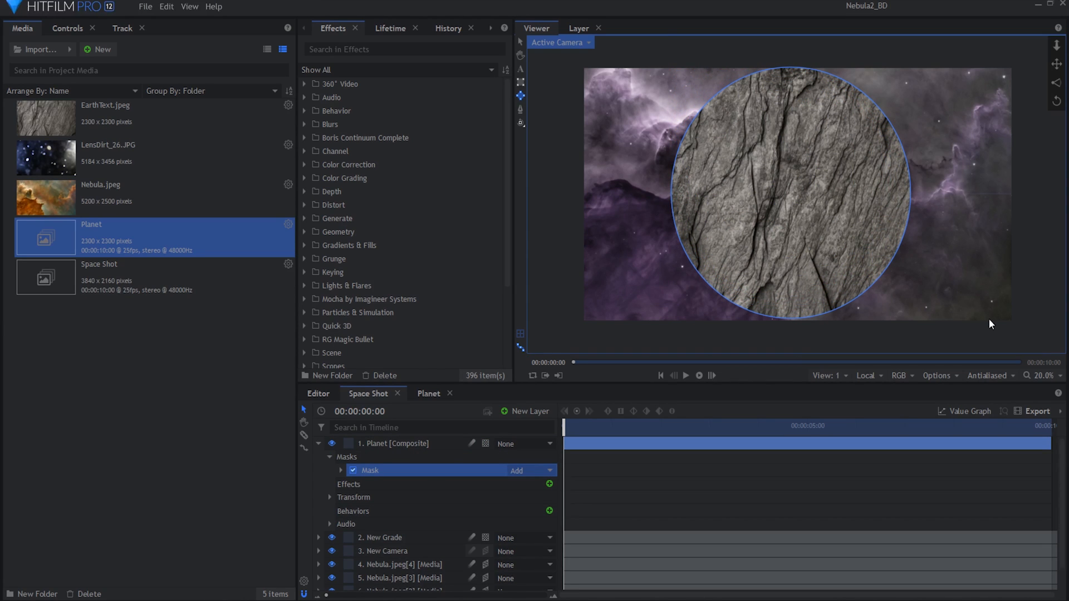
- Set the Planet layer's mask expansion to -150 px and collapse the layer
click(341, 470)
click(353, 484)
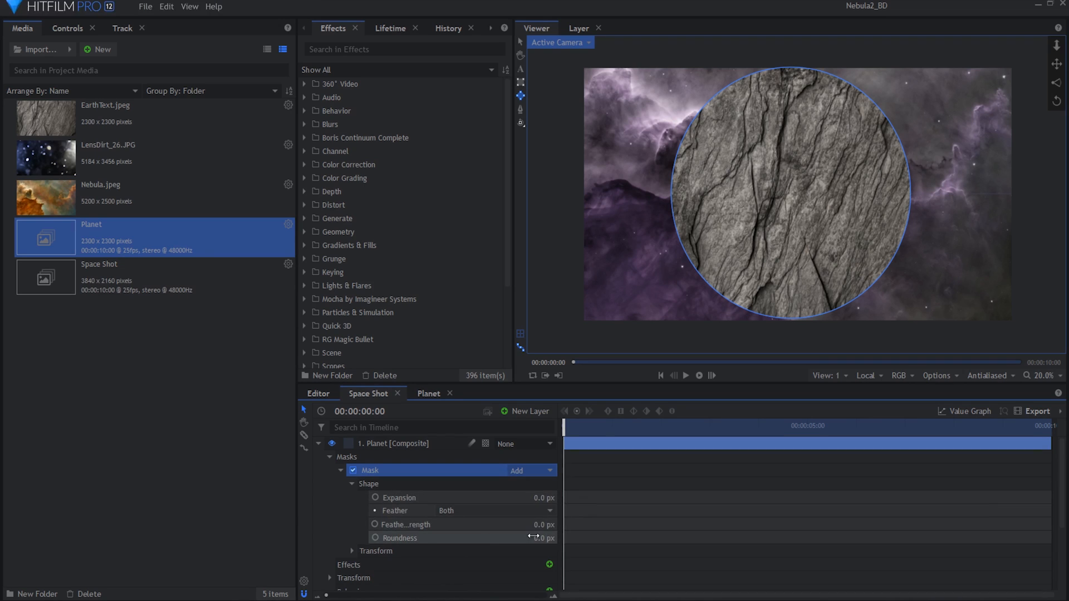
drag(542, 497, 495, 497)
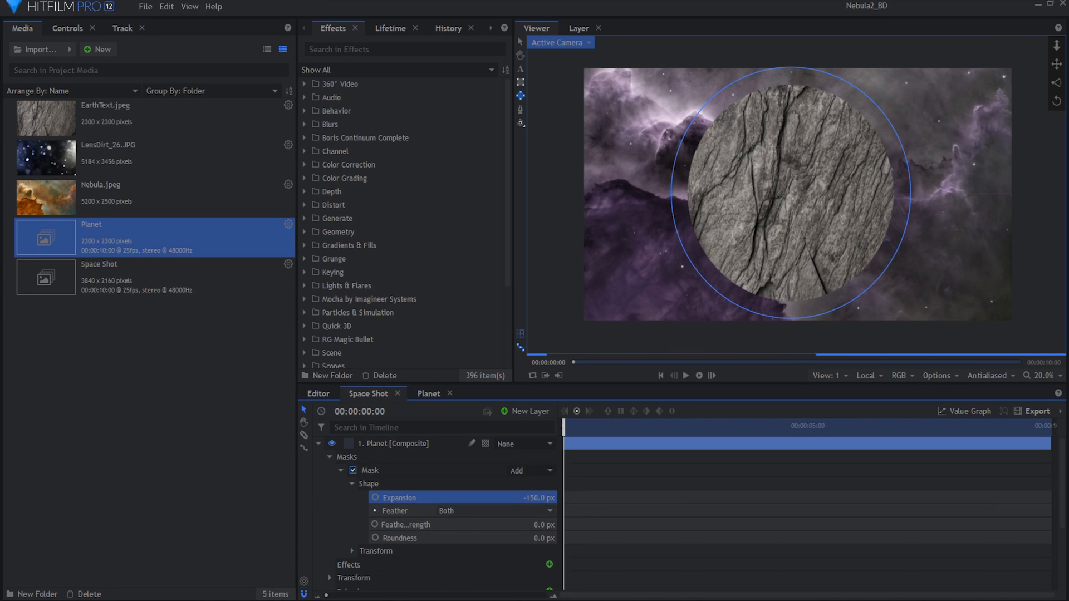
click(319, 443)
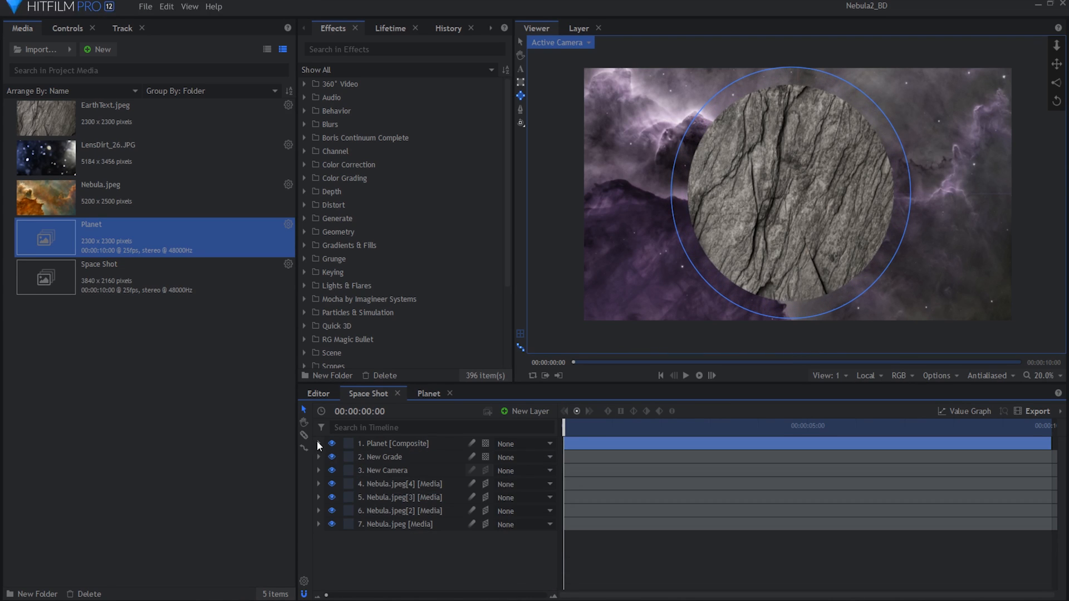
click(413, 545)
- Apply the Bulge effect to the Planet layer with bulge 1.40 and radius 1000 px
click(304, 205)
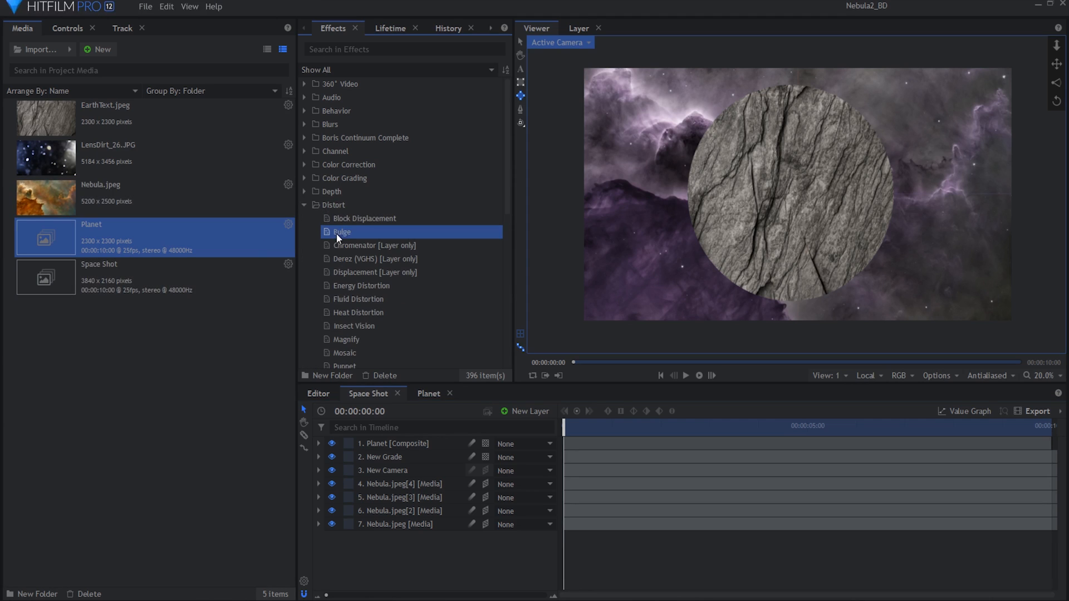
drag(337, 232, 399, 442)
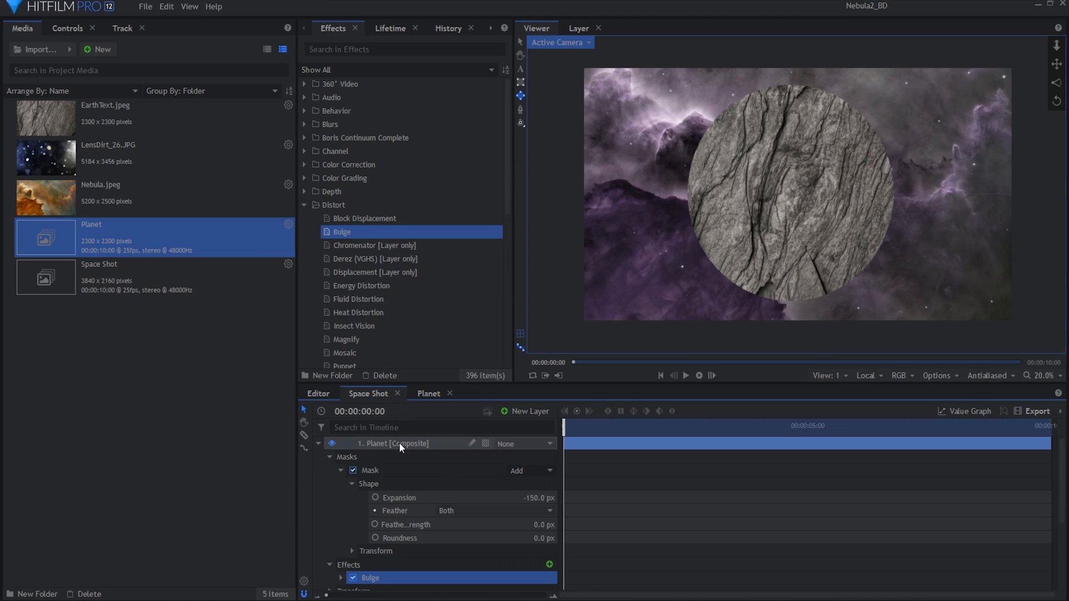
click(66, 29)
click(20, 143)
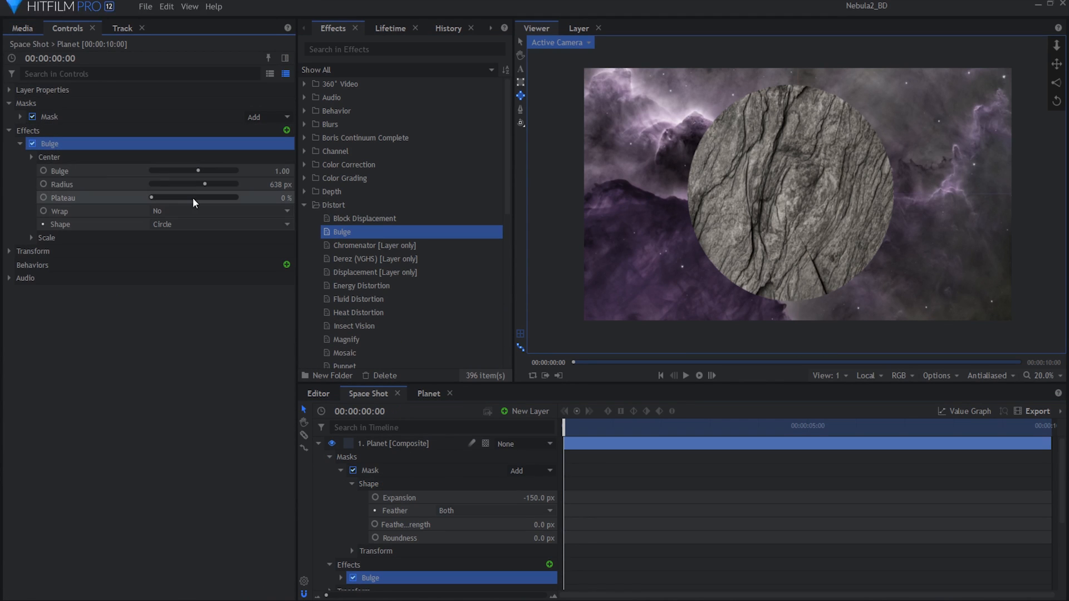
drag(198, 171, 238, 186)
click(199, 362)
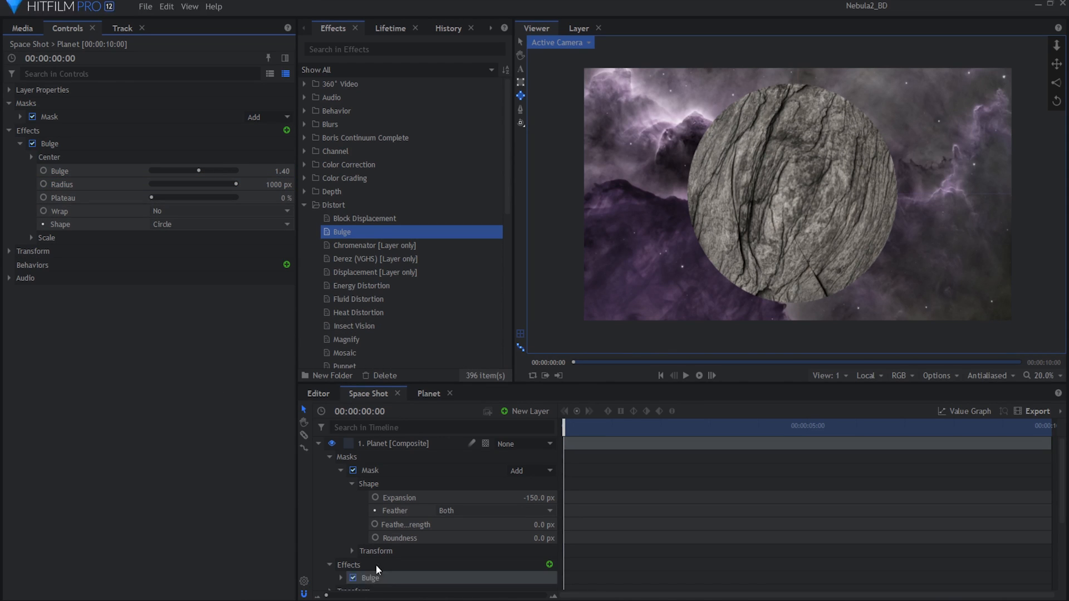
click(317, 444)
- Duplicate the Planet layer and rename the lower copy Atmosphere
click(390, 446)
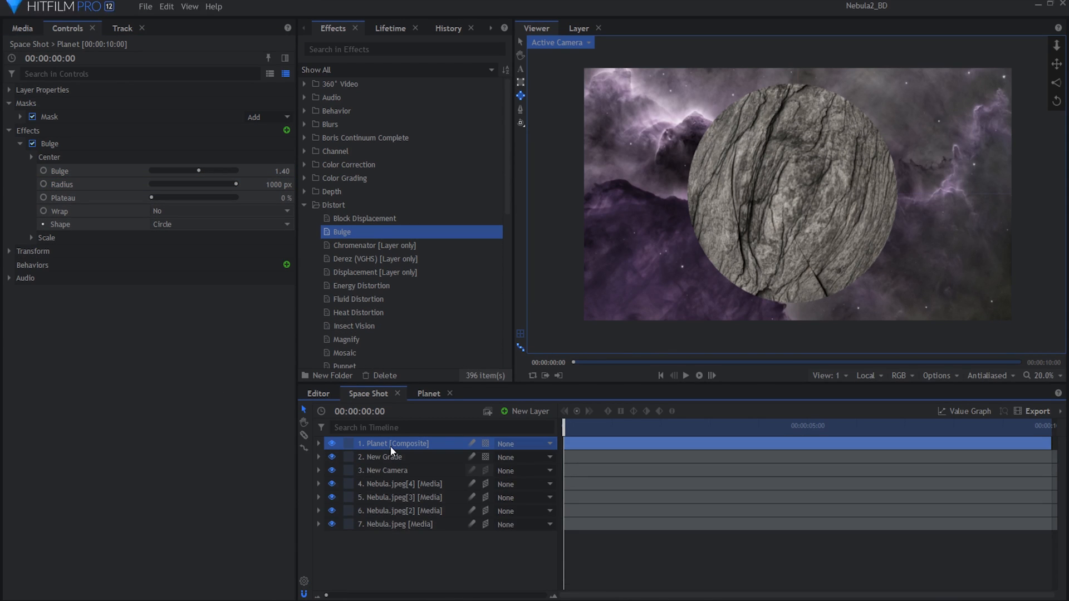
key(ctrl+d)
click(392, 456)
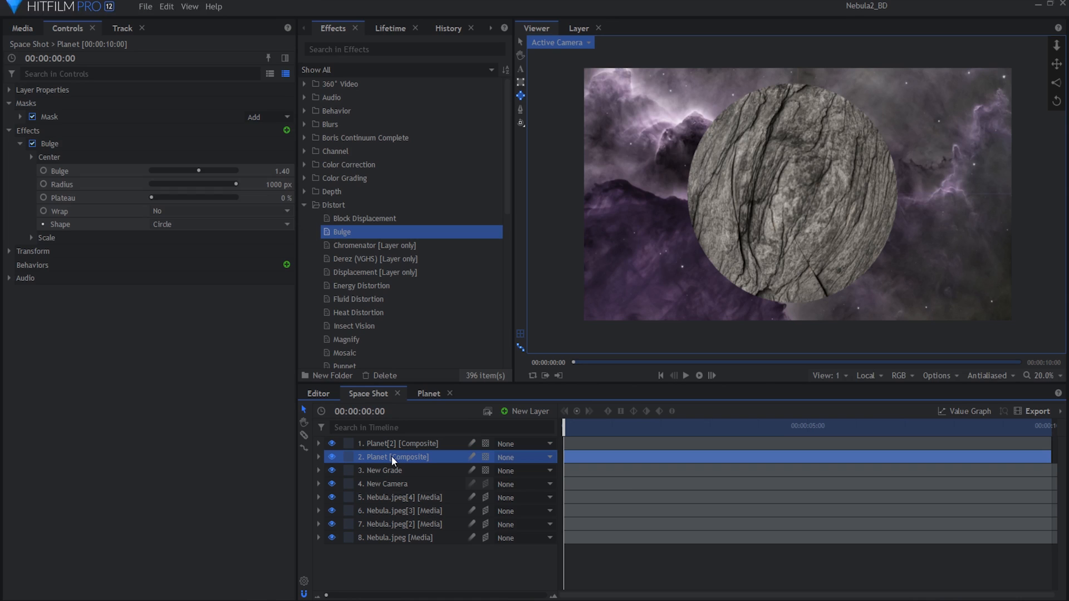
double_click(392, 456)
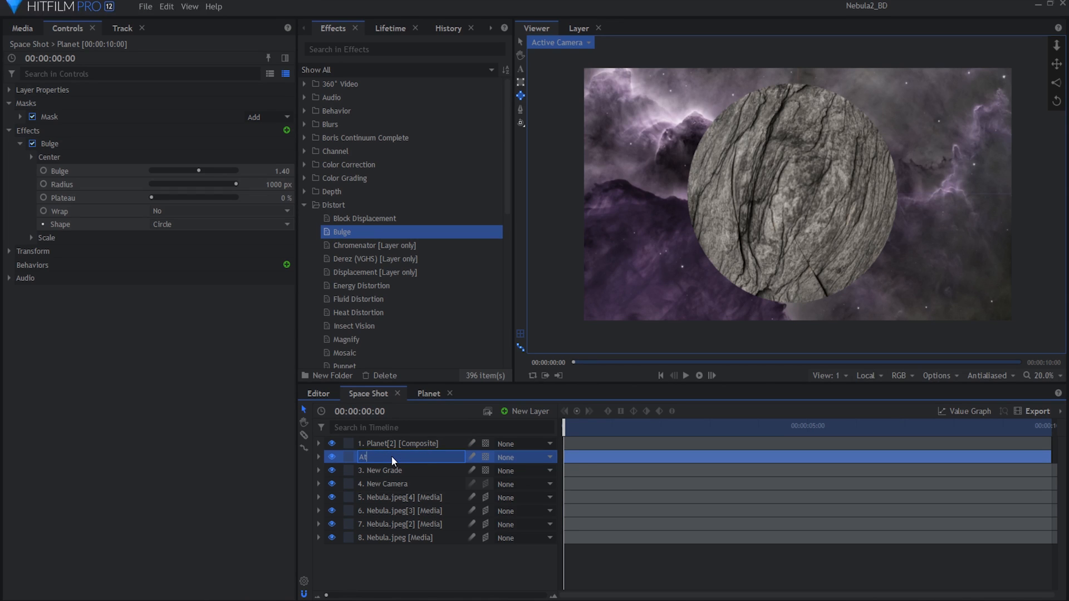
text(Atmosphere)
key(Return)
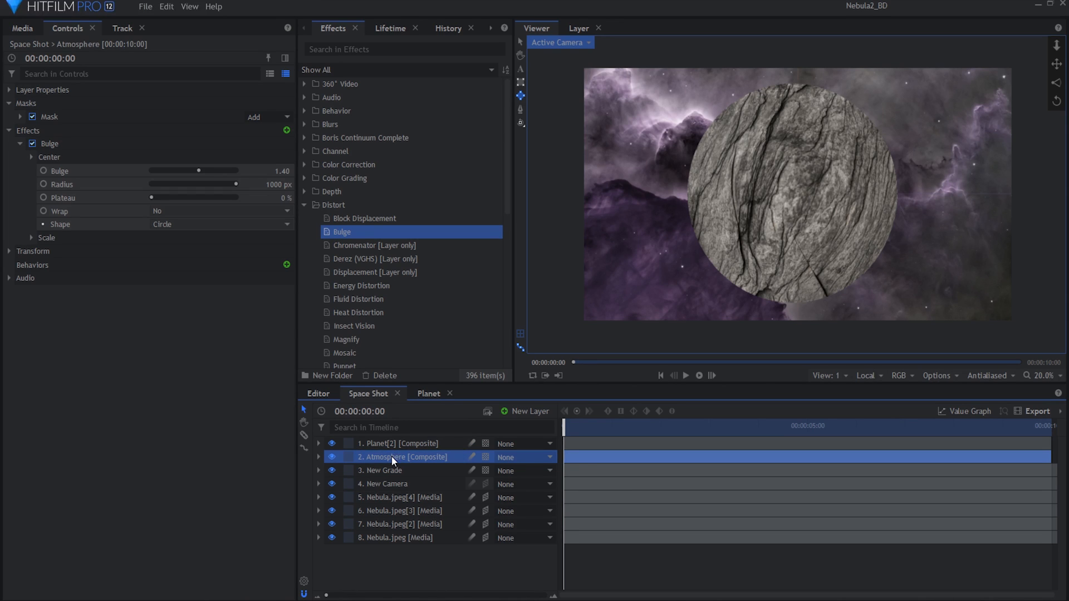
- Apply the Fill Color effect to the Atmosphere layer and show its settings
click(301, 205)
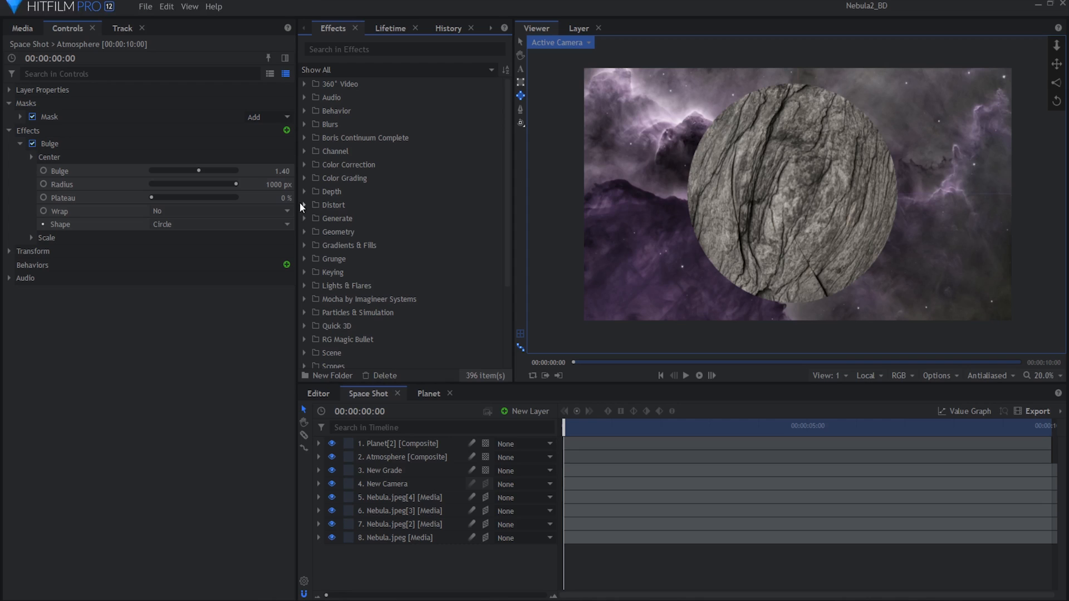
click(305, 246)
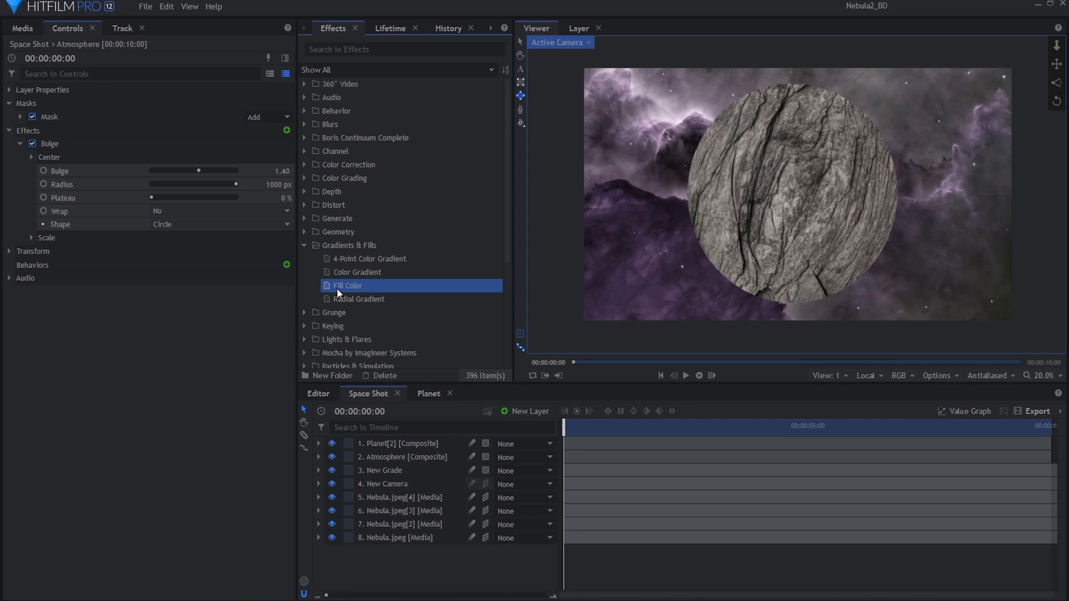
drag(336, 289, 391, 456)
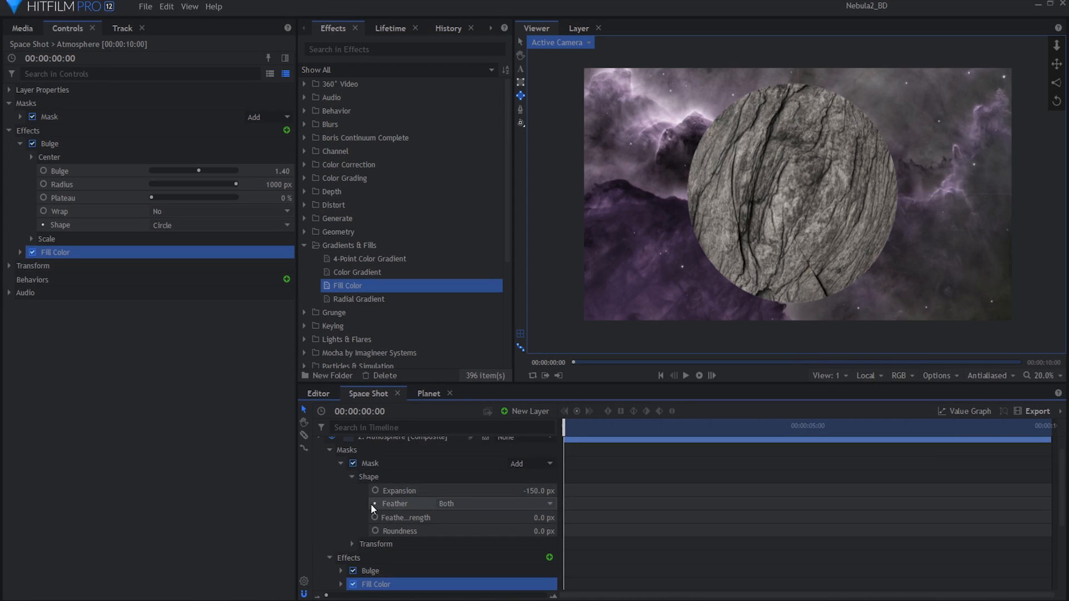
click(20, 253)
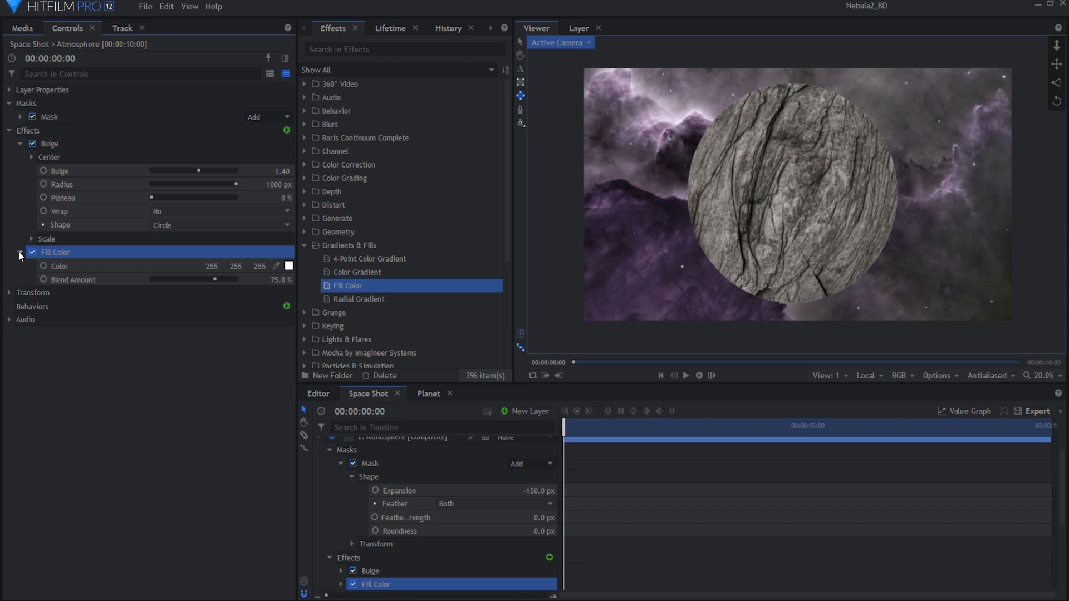
- Set the Atmosphere mask's expansion to -74 px and its feather strength to 121 px
click(20, 117)
click(31, 157)
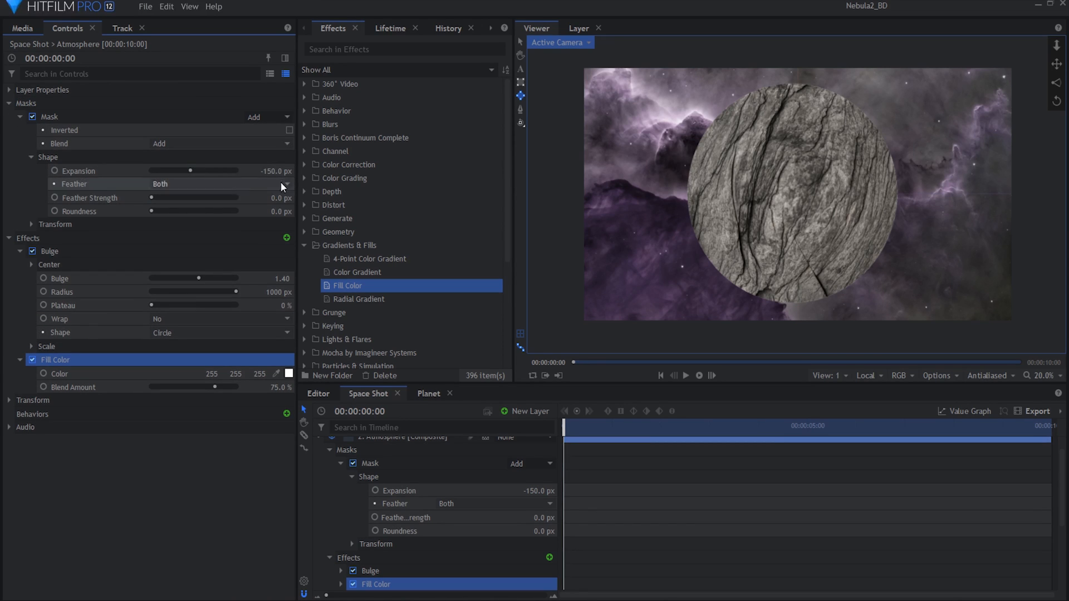
drag(276, 171, 344, 198)
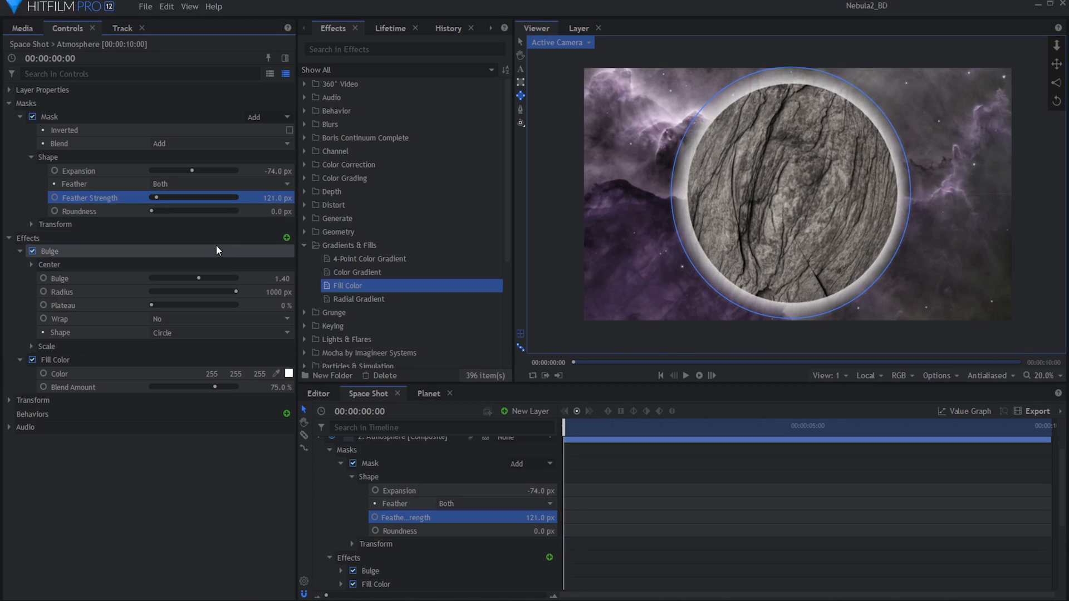
- Change the Atmosphere layer's blend mode to Add
click(20, 117)
click(8, 130)
click(9, 90)
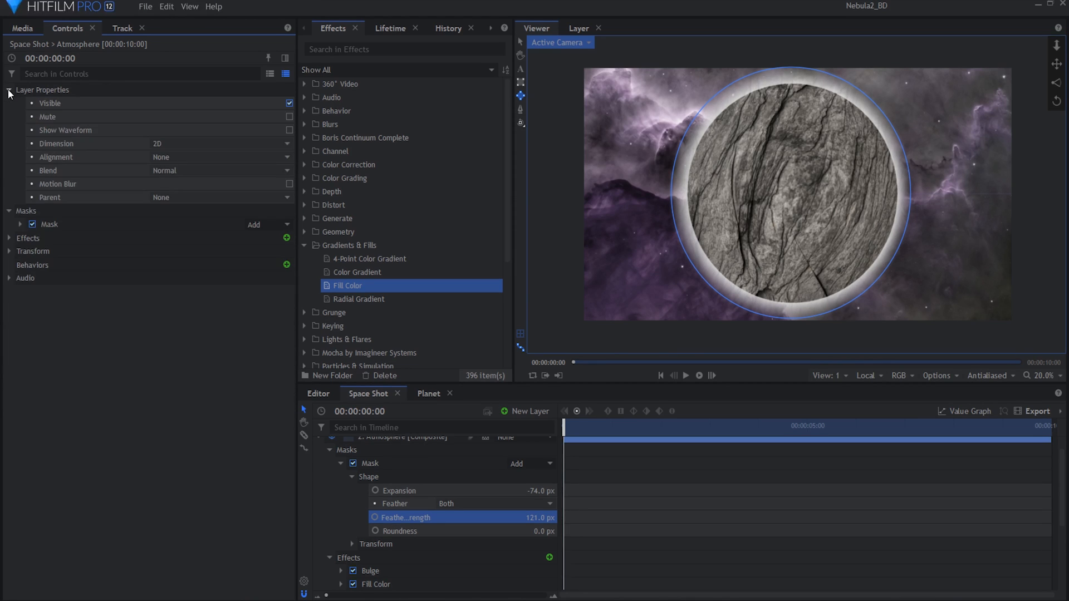
click(194, 165)
click(215, 201)
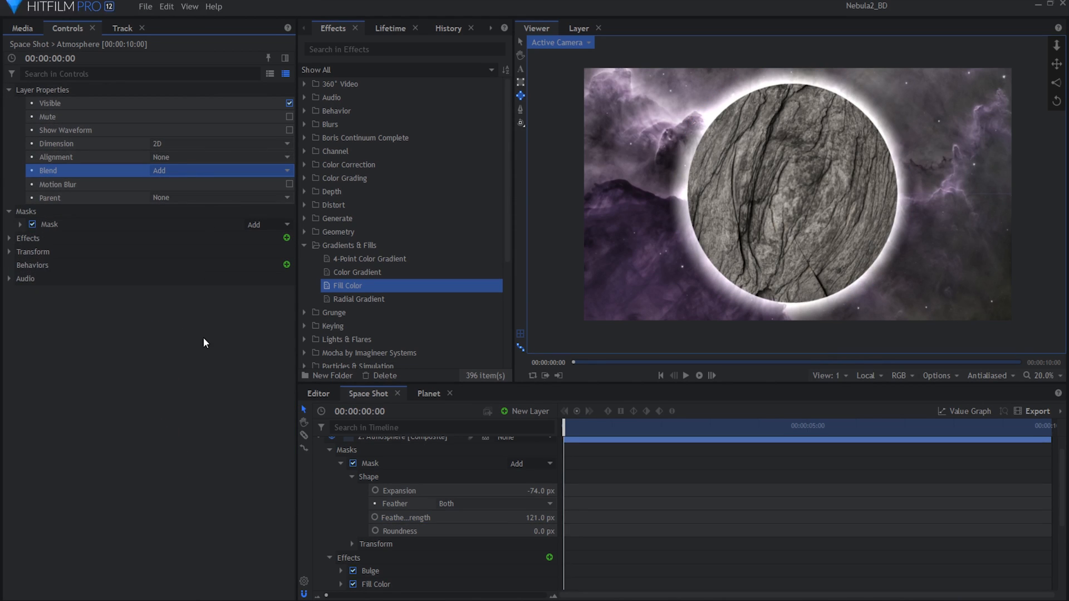
- Add a black 3840 x 2160 plane layer named Clouds to the Space Shot composite
click(9, 90)
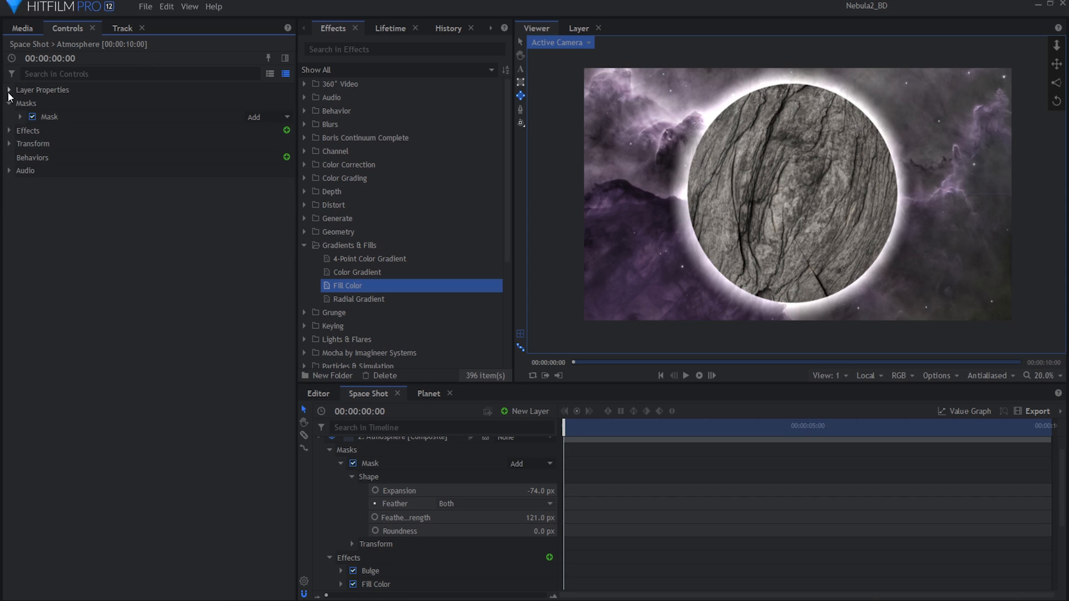
click(318, 438)
click(519, 413)
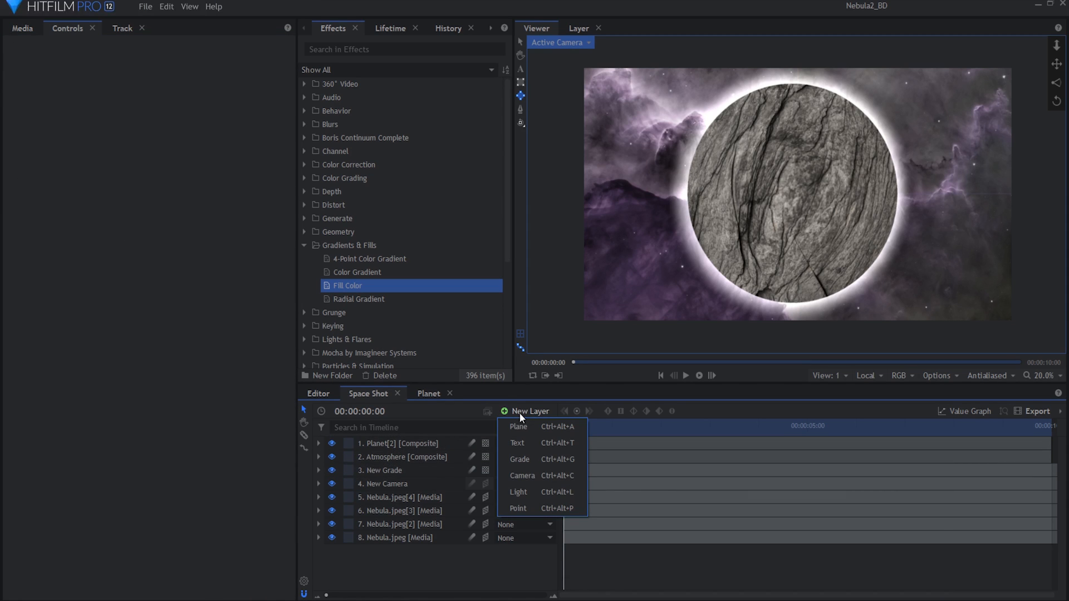
click(538, 429)
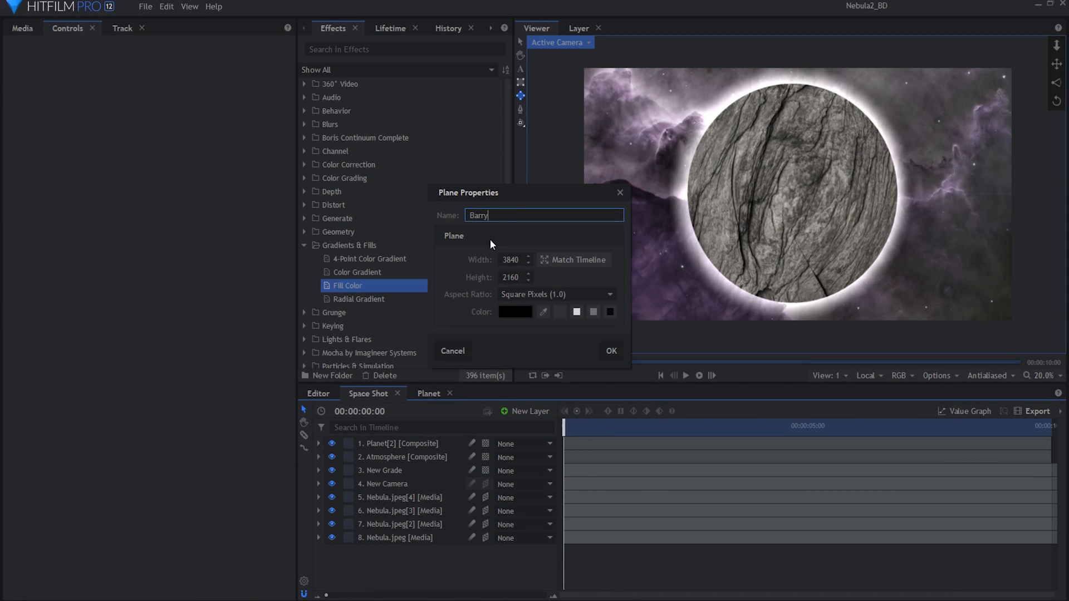
text(s)
key(Return)
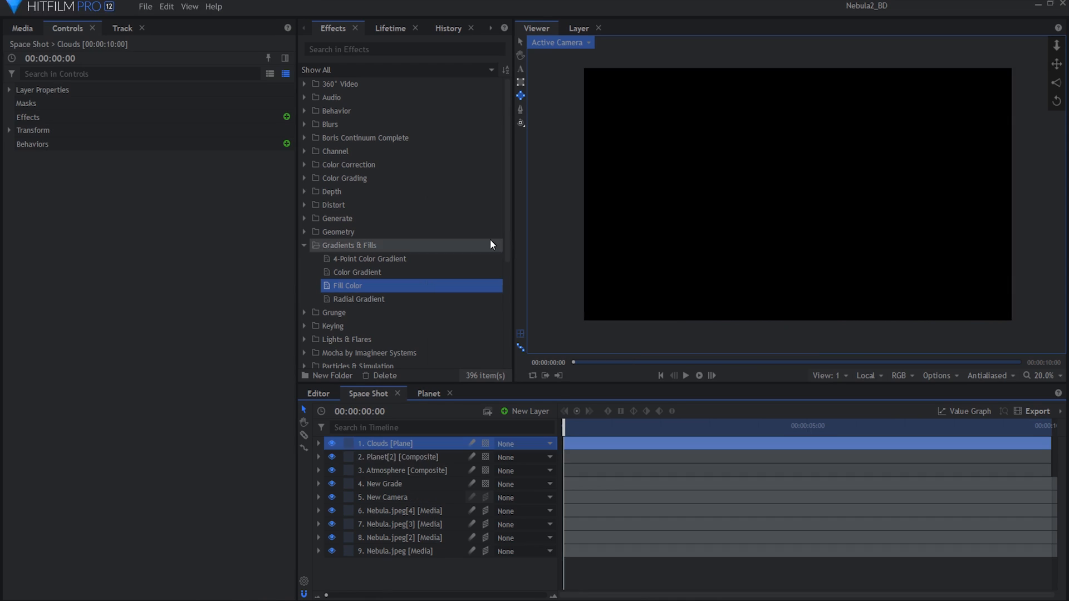
- Draw an elliptical mask around the planet on the Clouds layer and set its expansion to -101 px
drag(686, 69, 921, 317)
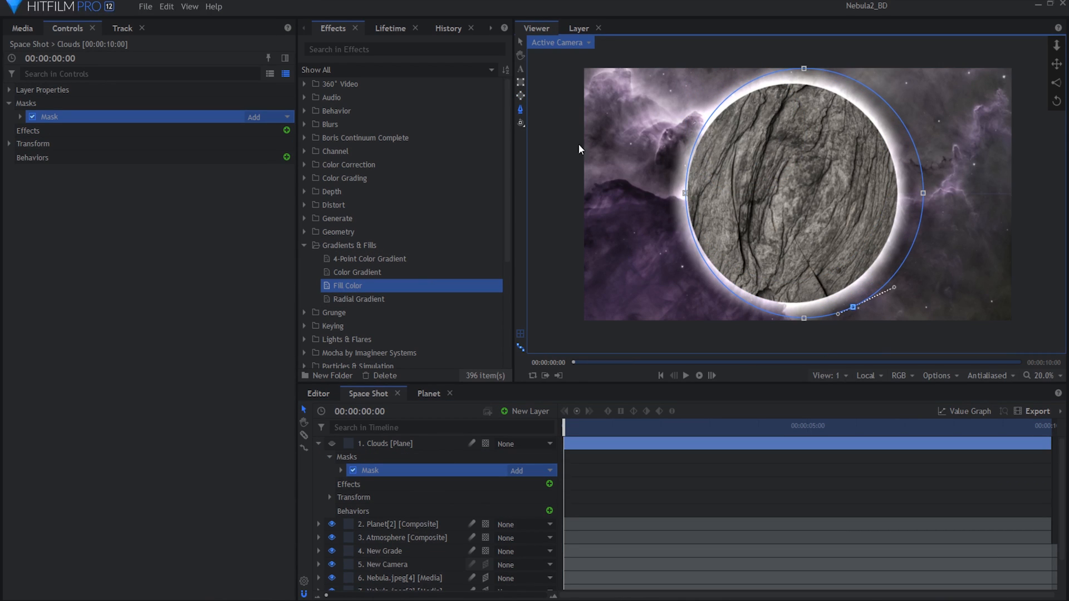
key(v)
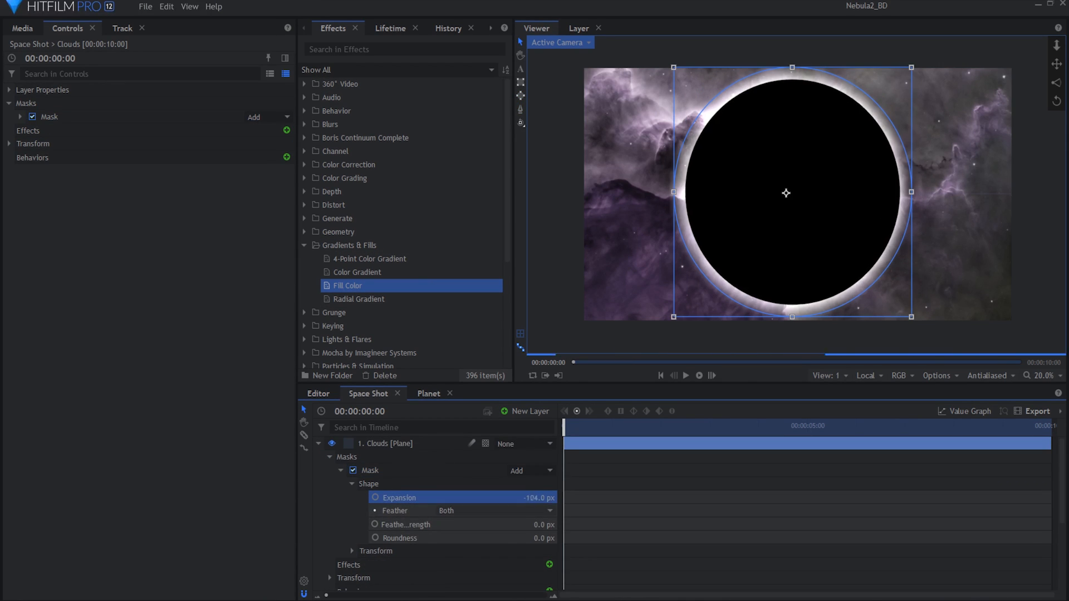
click(319, 443)
- Apply the Fractal Noise effect to the Clouds layer
click(304, 245)
click(305, 219)
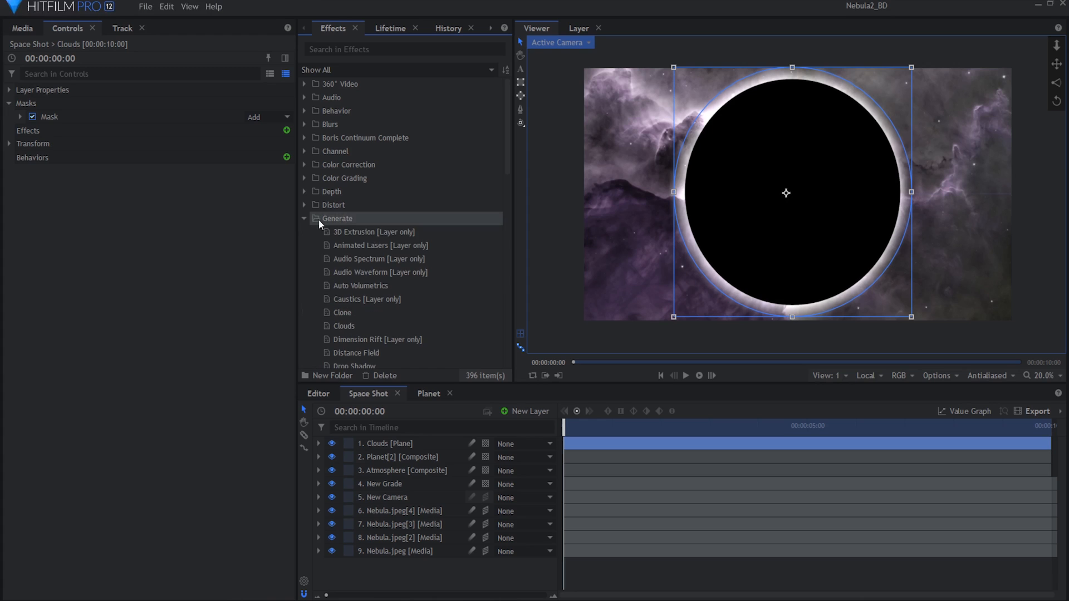
scroll(389, 267, down, 3)
drag(354, 316, 389, 444)
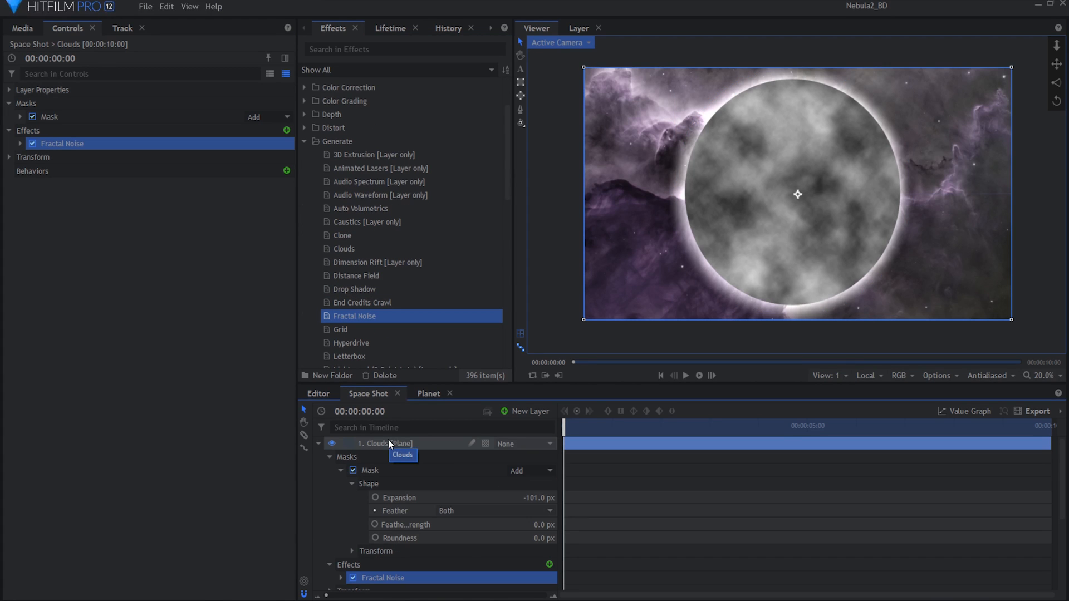
- Set the Clouds layer's Fractal Noise type to Whisp and its seed to 3700
click(20, 143)
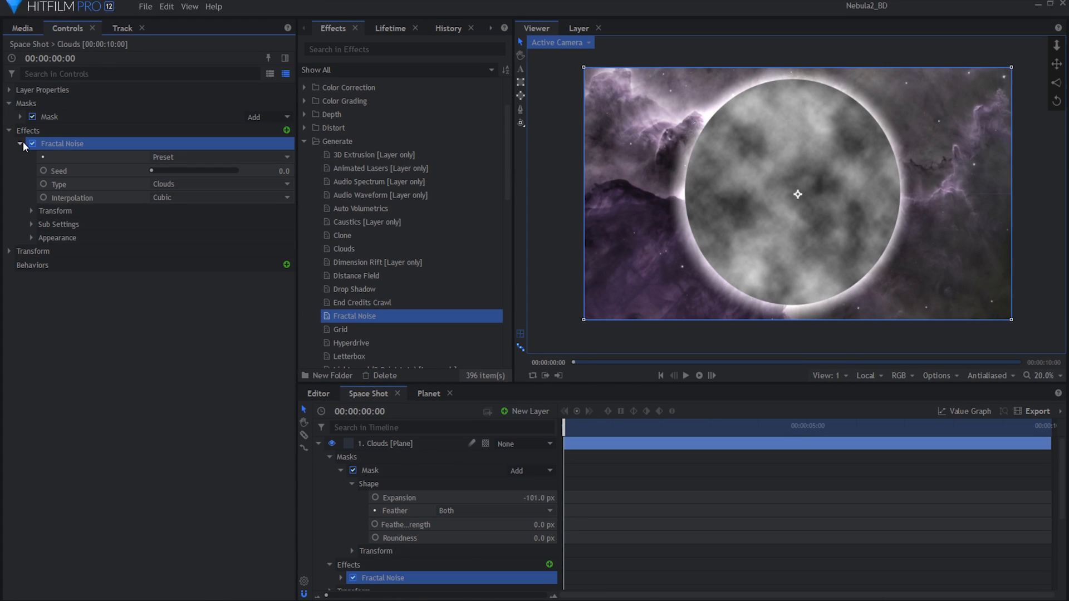
click(265, 187)
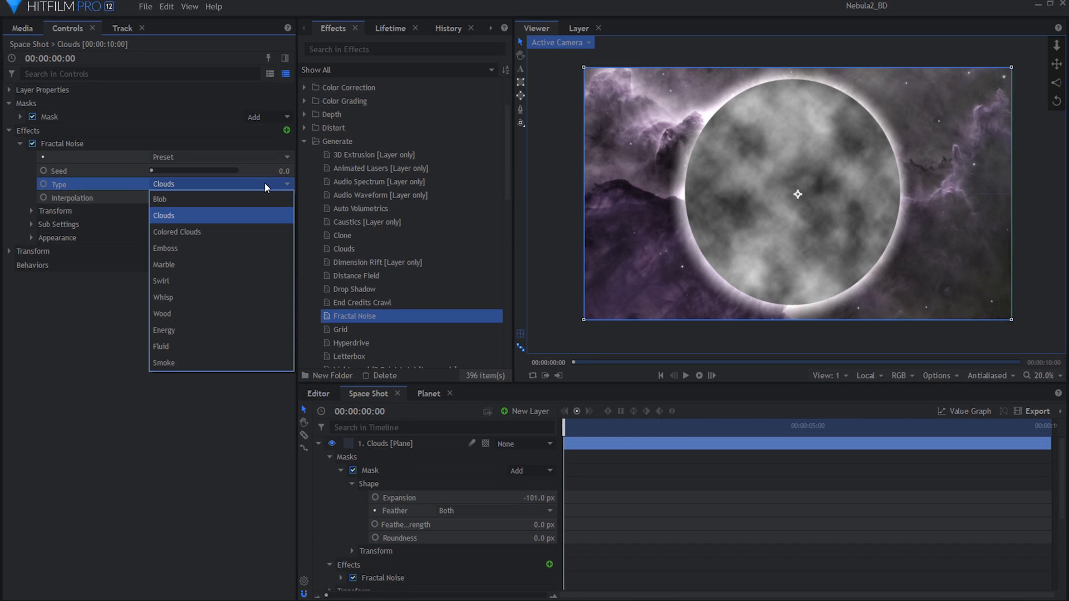
click(254, 296)
drag(151, 173, 182, 182)
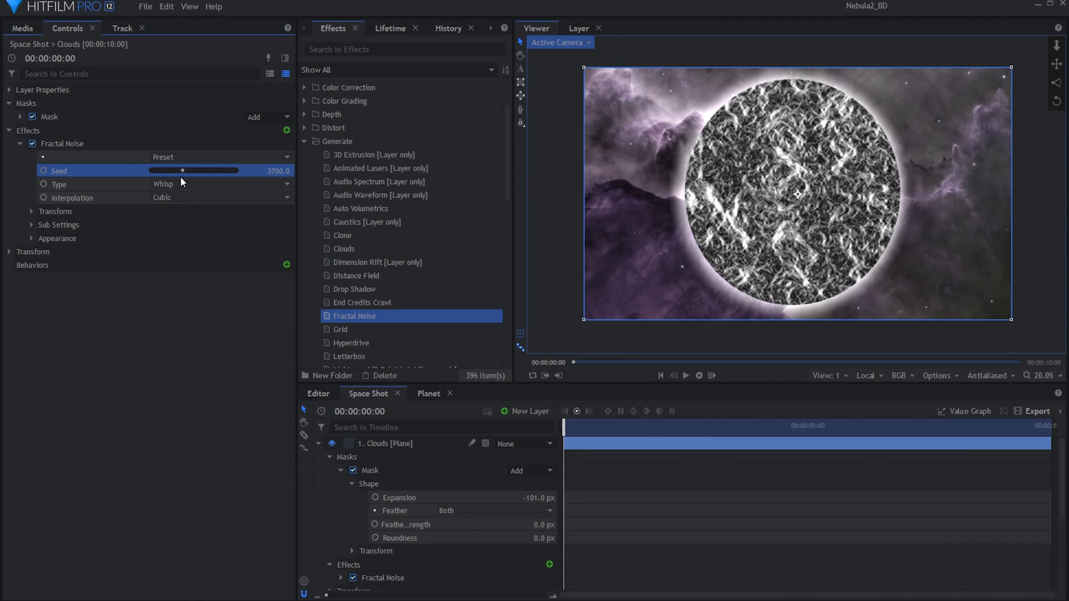
- Set the Fractal Noise scale to about 900 px and its sub-settings influence to 30%
click(32, 211)
click(170, 269)
drag(170, 268, 228, 271)
click(31, 293)
drag(194, 322, 177, 324)
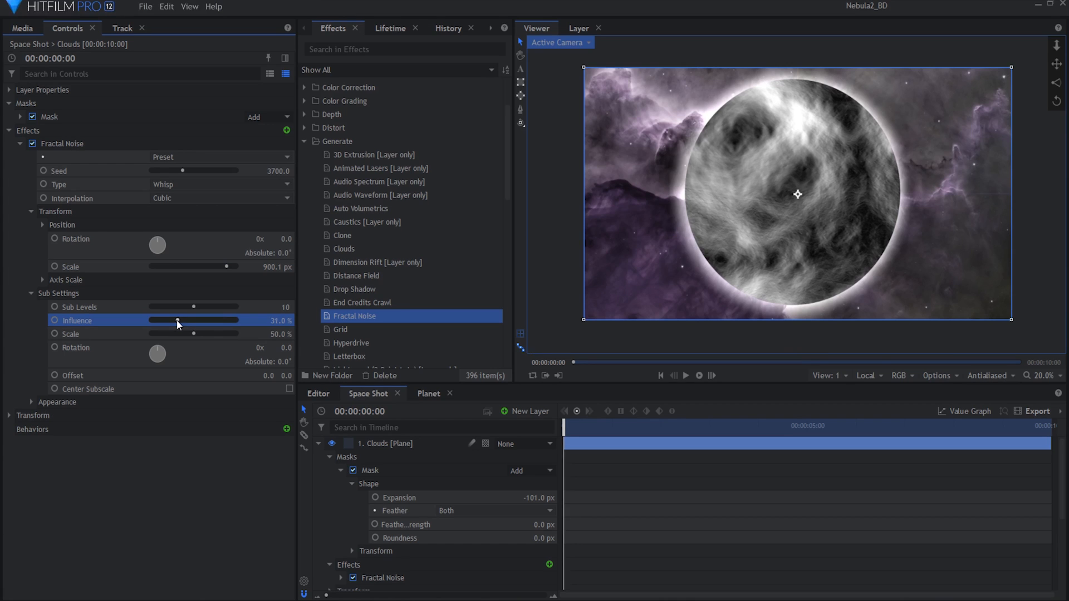
- Animate the Fractal Noise sub-settings rotation with keyframes at the start and end of the timeline, and preview the cloud motion
click(55, 279)
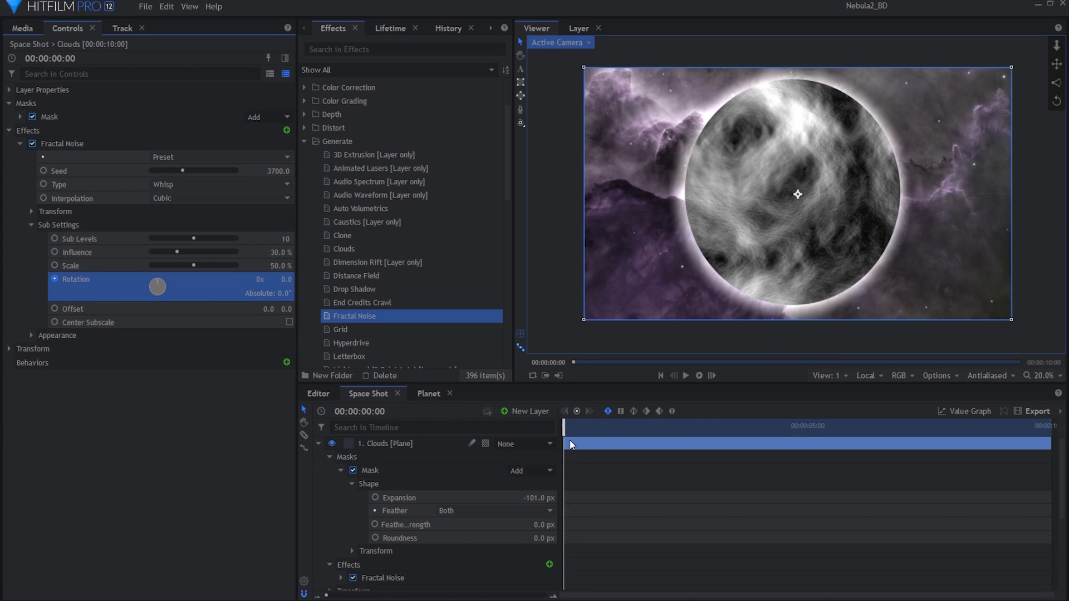
drag(565, 429, 1050, 431)
drag(283, 283, 289, 283)
drag(592, 429, 765, 444)
- Darken the Fractal Noise by setting its appearance offset to -0.34
click(32, 225)
click(31, 238)
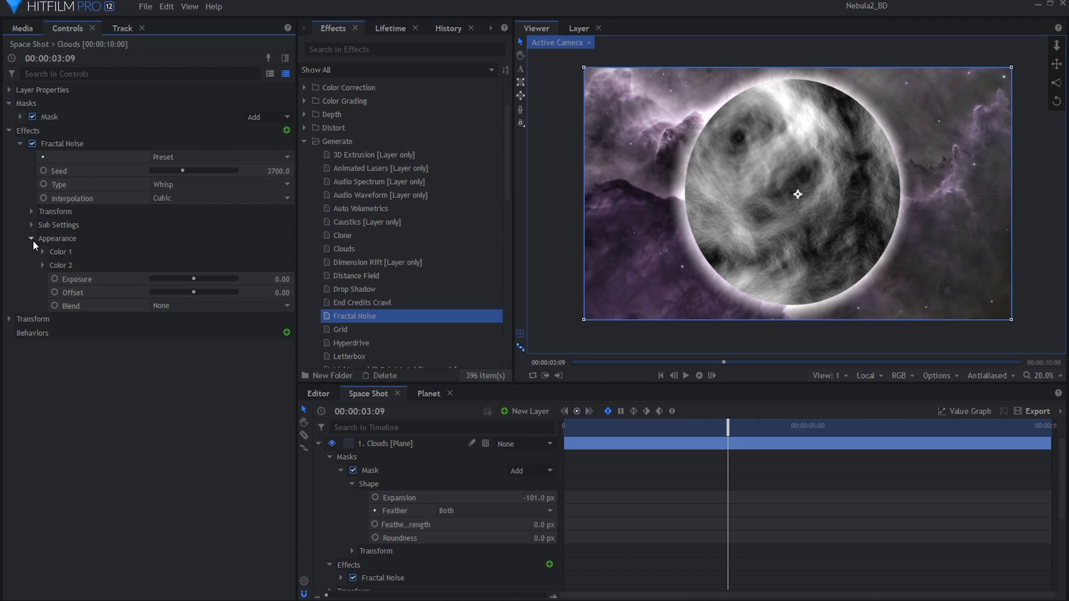
mouse_move(194, 279)
mouse_down()
mouse_move(183, 279)
mouse_move(188, 293)
mouse_up()
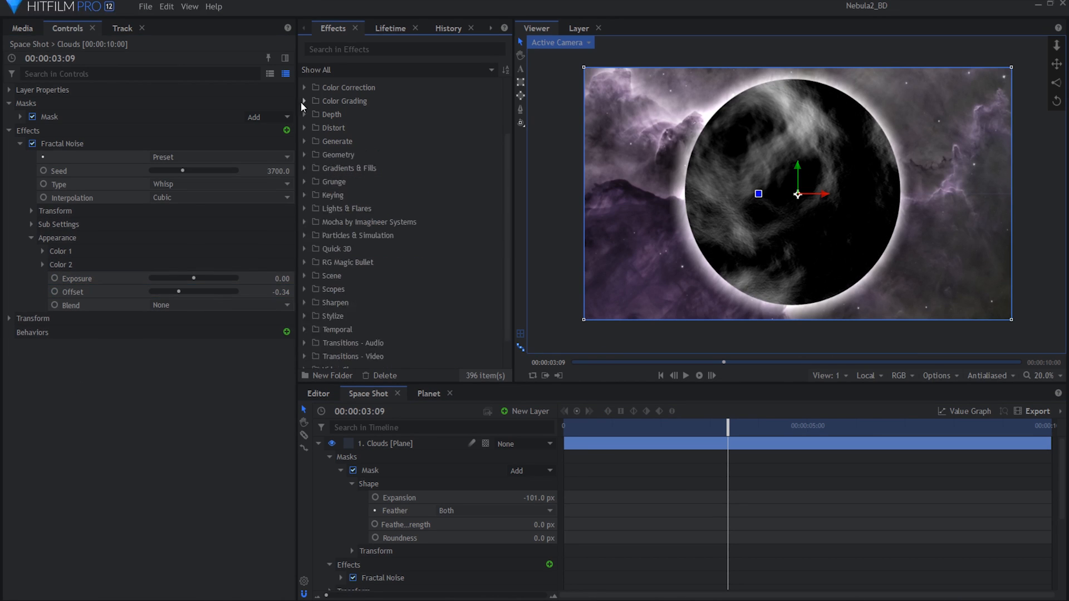
- Apply the Curves effect to the Clouds layer, bending the RGB curve upward and moving its black point slightly inward
click(304, 87)
drag(345, 208, 311, 213)
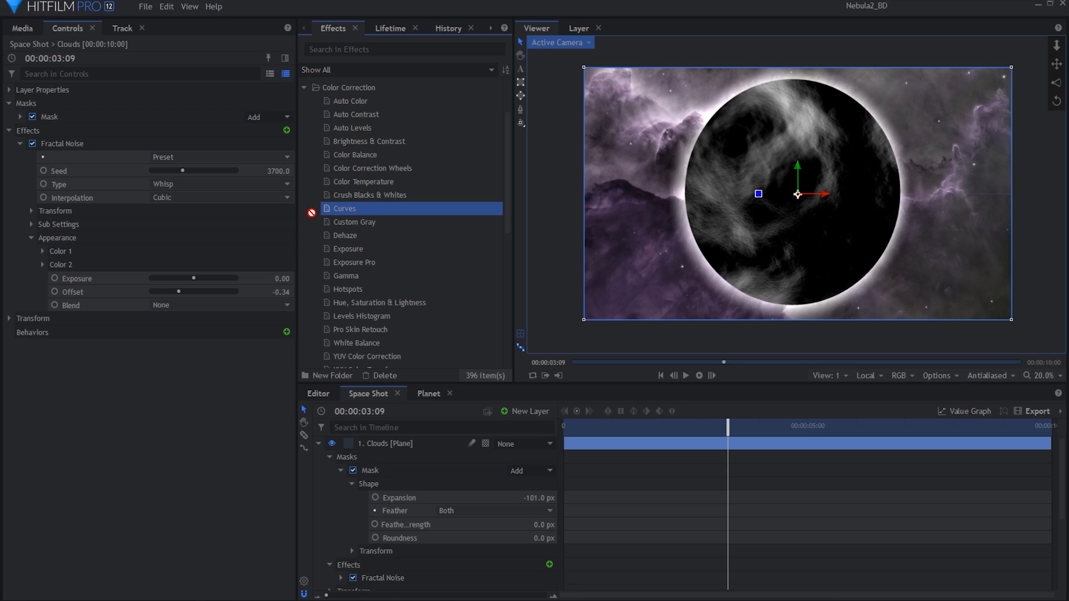
drag(119, 304, 119, 306)
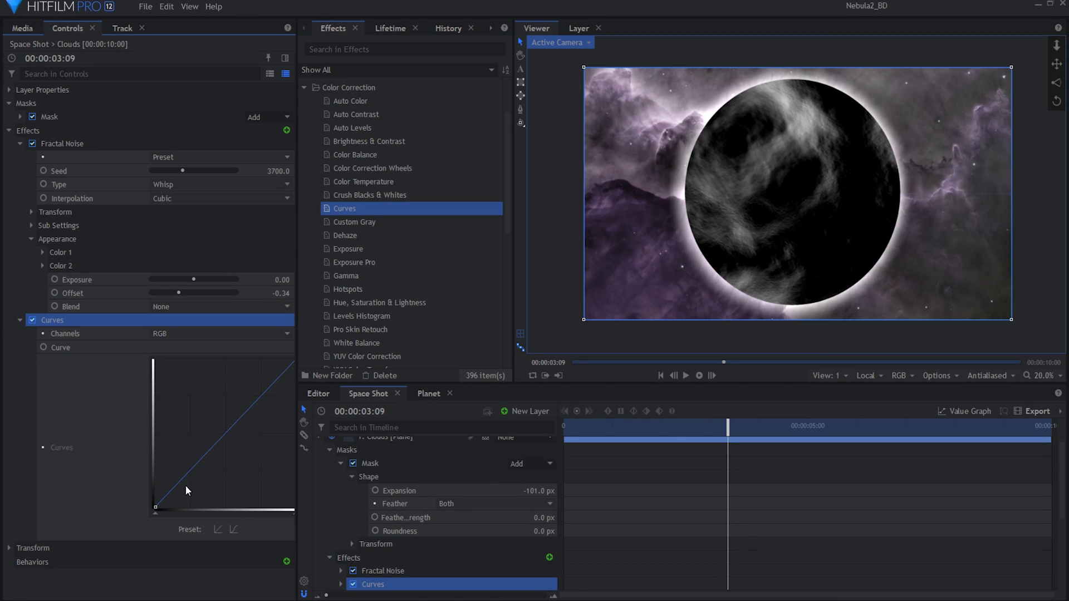
drag(251, 410, 222, 383)
drag(156, 506, 161, 506)
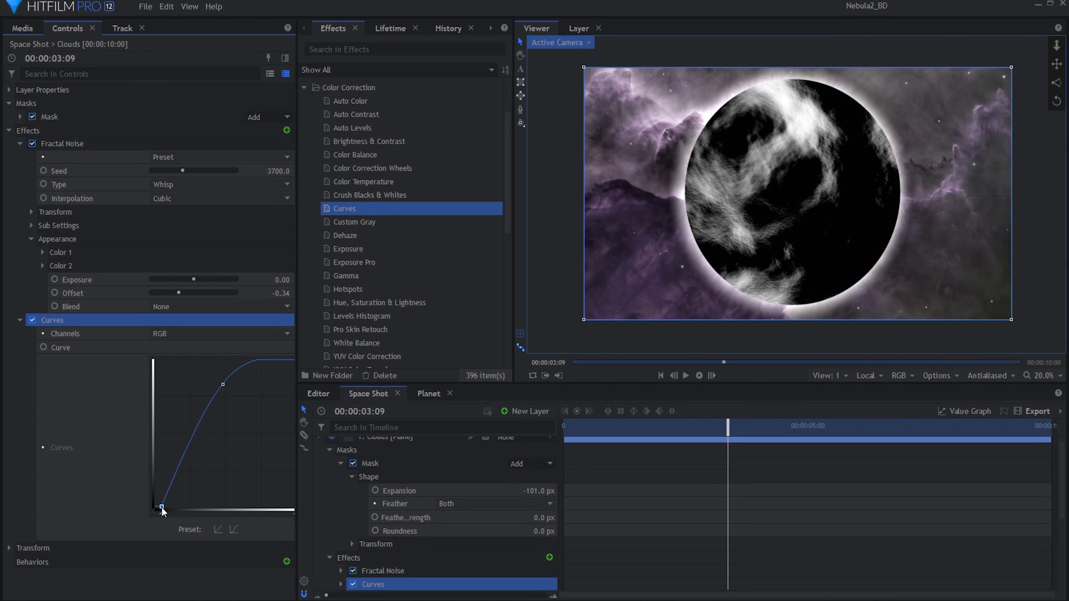
click(20, 320)
click(8, 131)
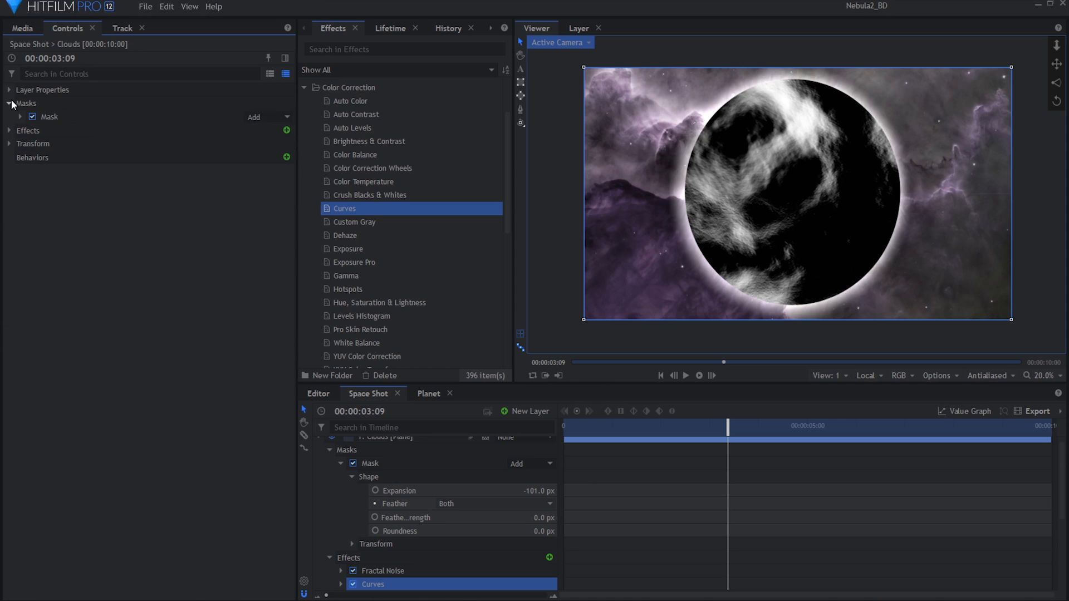
- Change the Clouds layer's blend mode to Screen
click(9, 90)
click(167, 143)
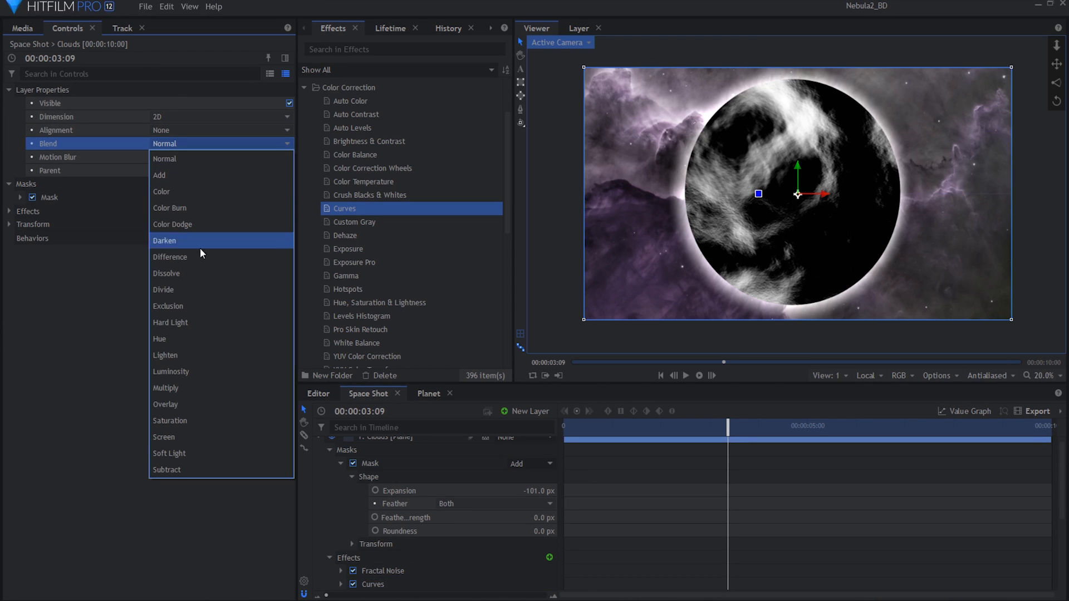
click(205, 437)
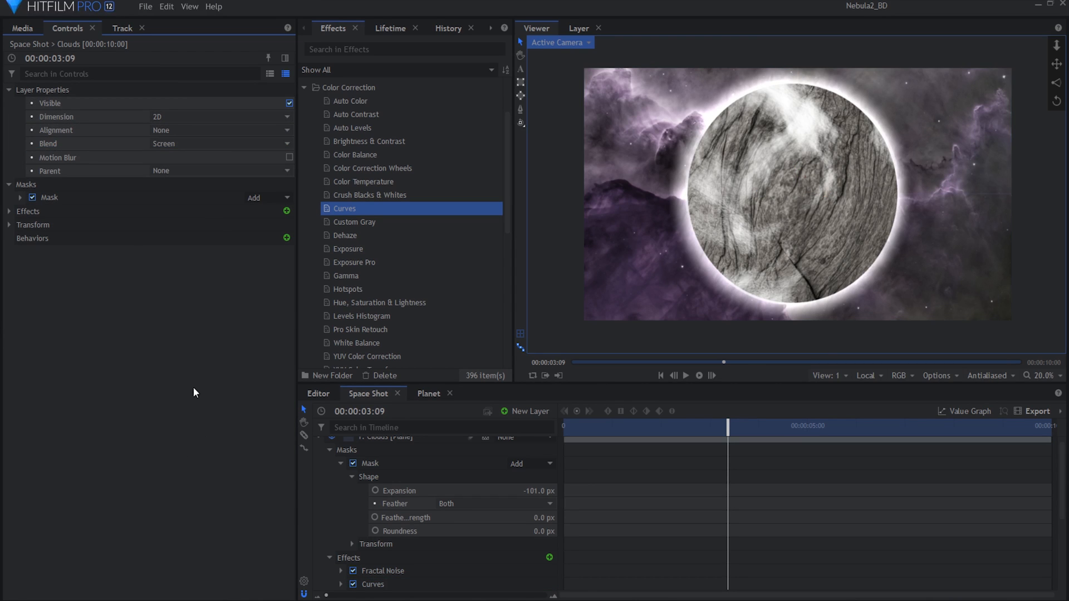
- Duplicate the Clouds layer and rename the upper copy Shade
scroll(359, 490, up, 1)
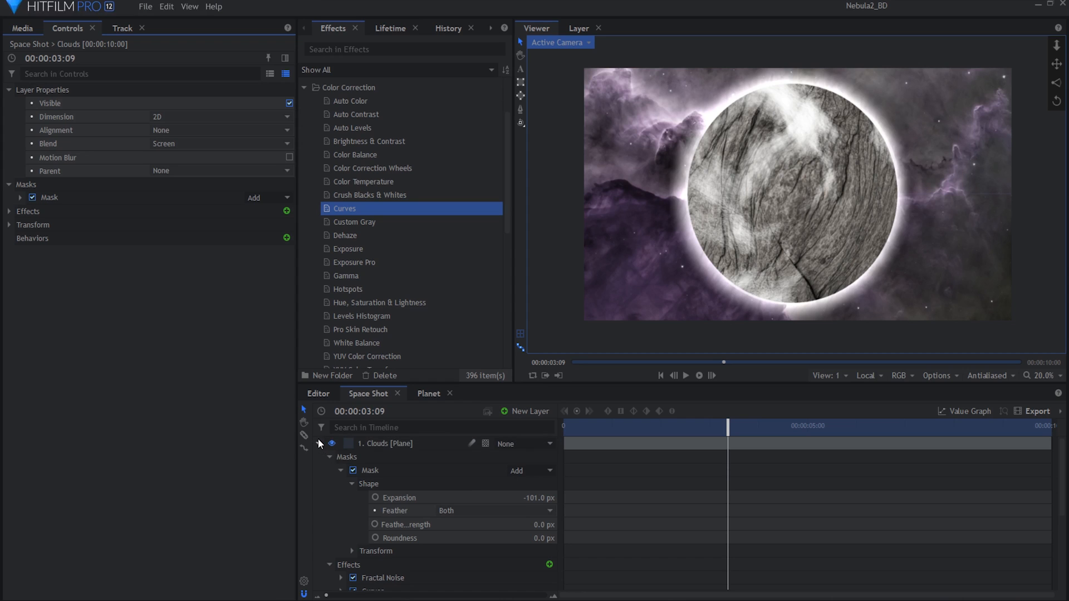
click(319, 443)
key(ctrl+d)
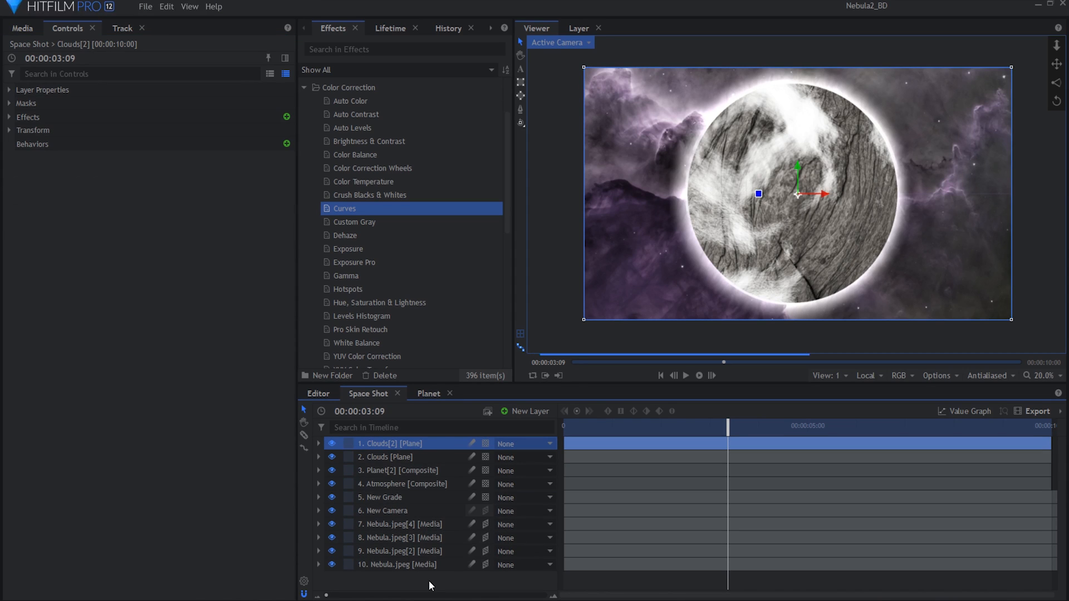
text(Shade)
key(Return)
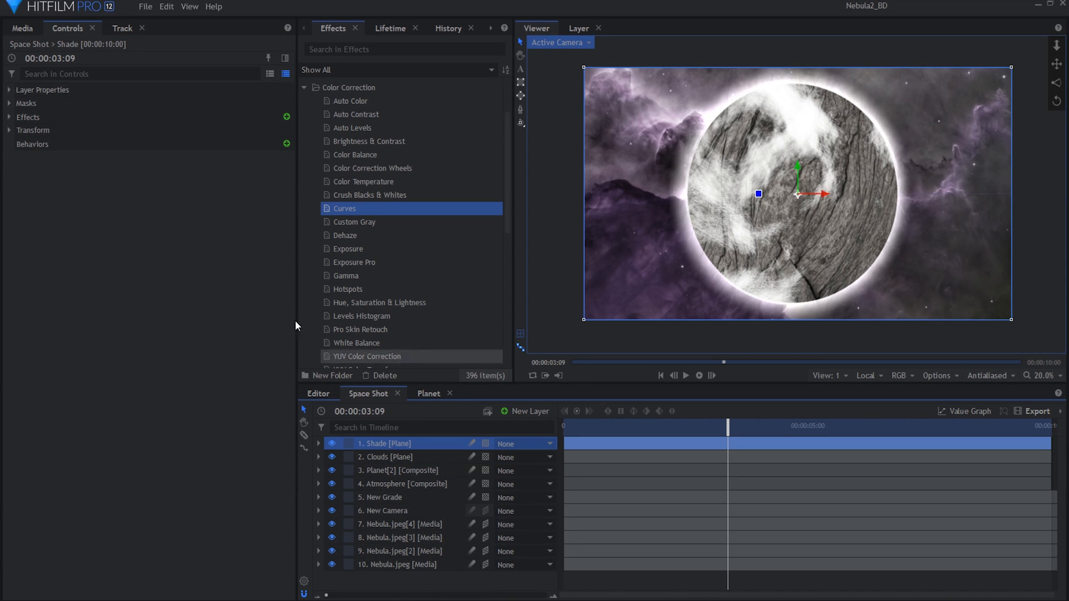
- Delete the Fractal Noise and Curves effects from the Shade layer
click(9, 117)
shift+click(79, 144)
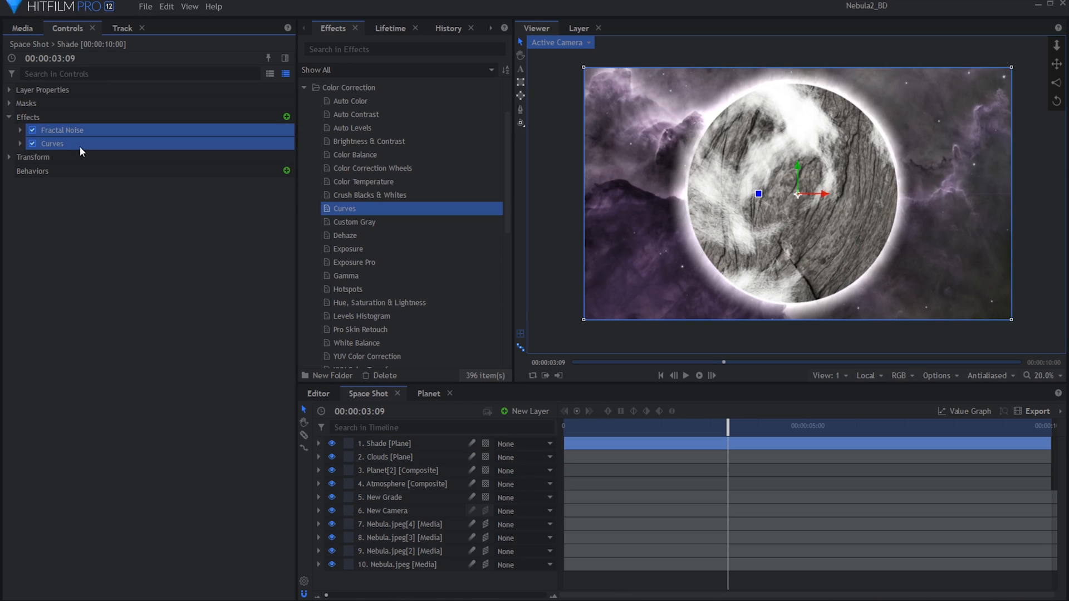
key(Delete)
- Change the Shade layer's blend mode to Normal
click(9, 90)
click(167, 143)
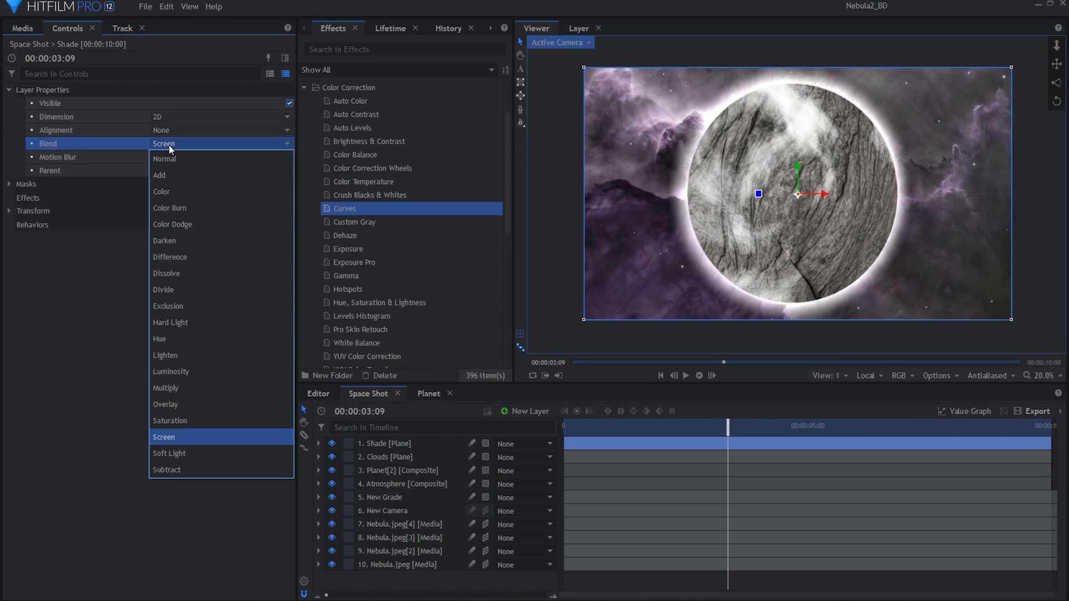
click(167, 157)
click(9, 90)
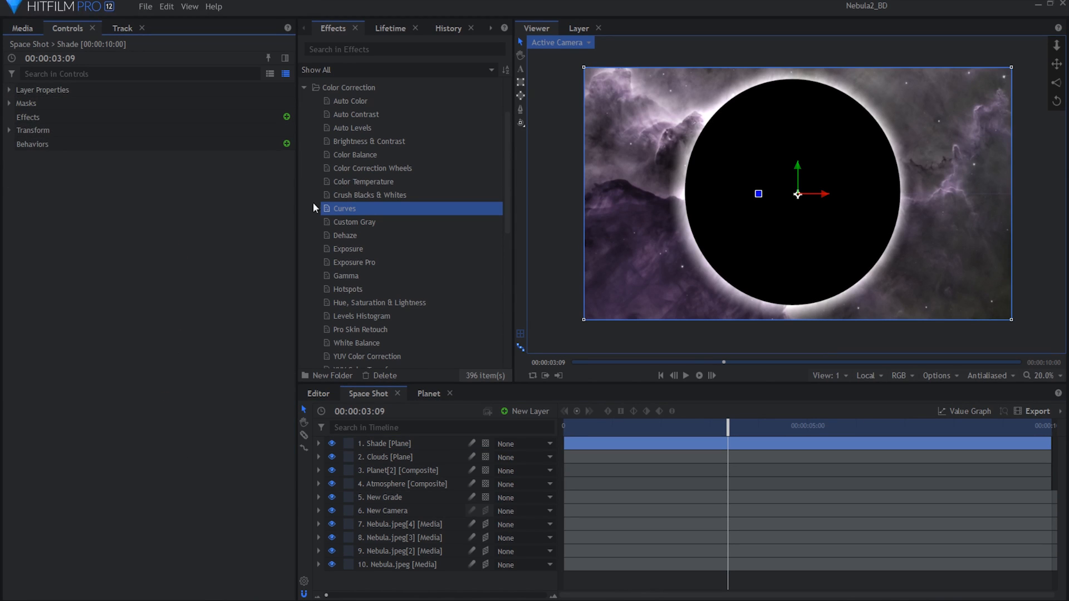
- Apply the Color Gradient effect to the Shade layer and show its settings
click(304, 87)
click(304, 168)
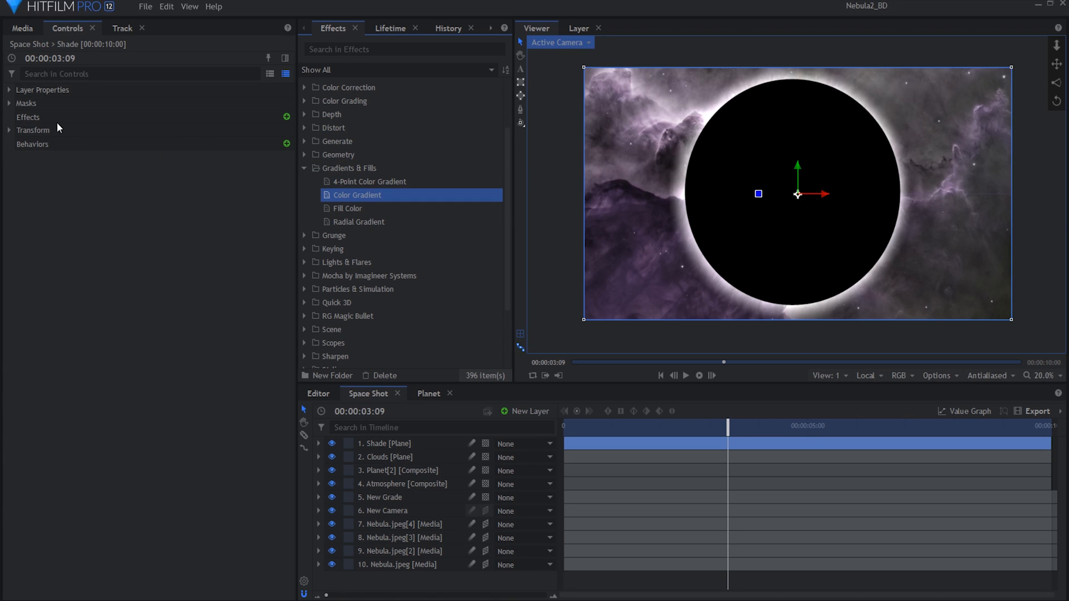
drag(59, 128, 58, 129)
click(21, 130)
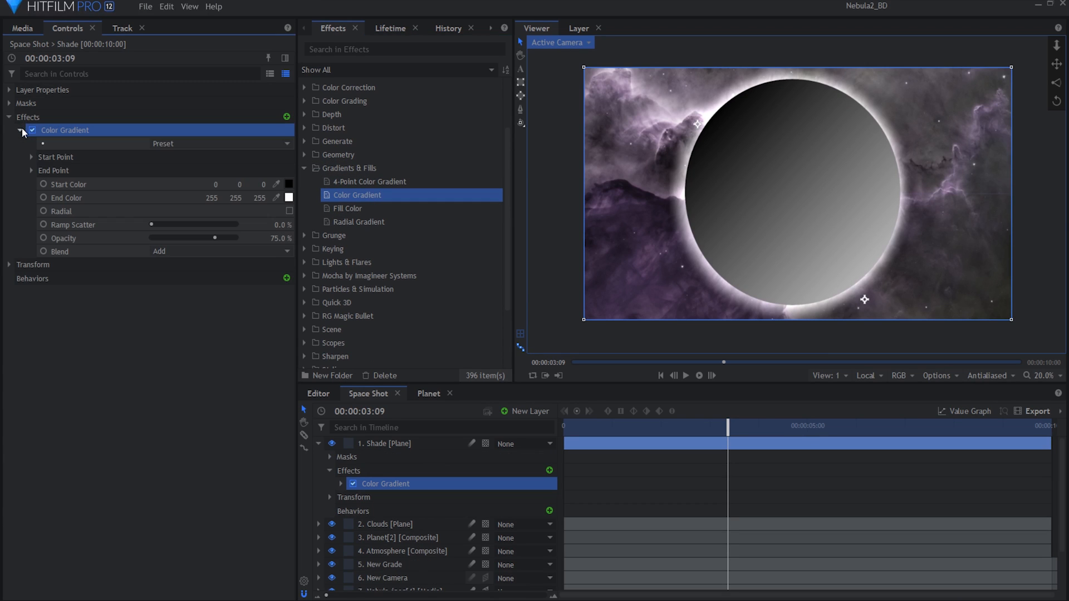
- Position the gradient's start point at 621.8, -487.0 and its end point at -1068.1, 652.9 to shade the planet's lower right
click(31, 157)
click(32, 197)
drag(863, 300, 868, 252)
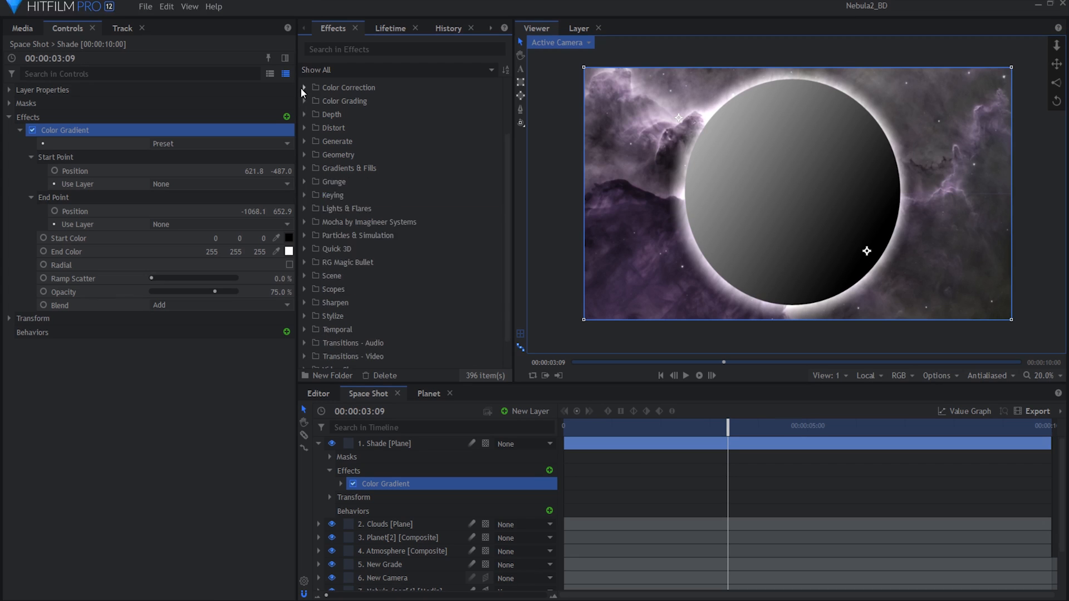
- Apply the Curves effect to the Shade layer, bending the RGB curve downward and moving its black point inward
double_click(344, 208)
drag(219, 440, 219, 478)
drag(153, 509, 166, 508)
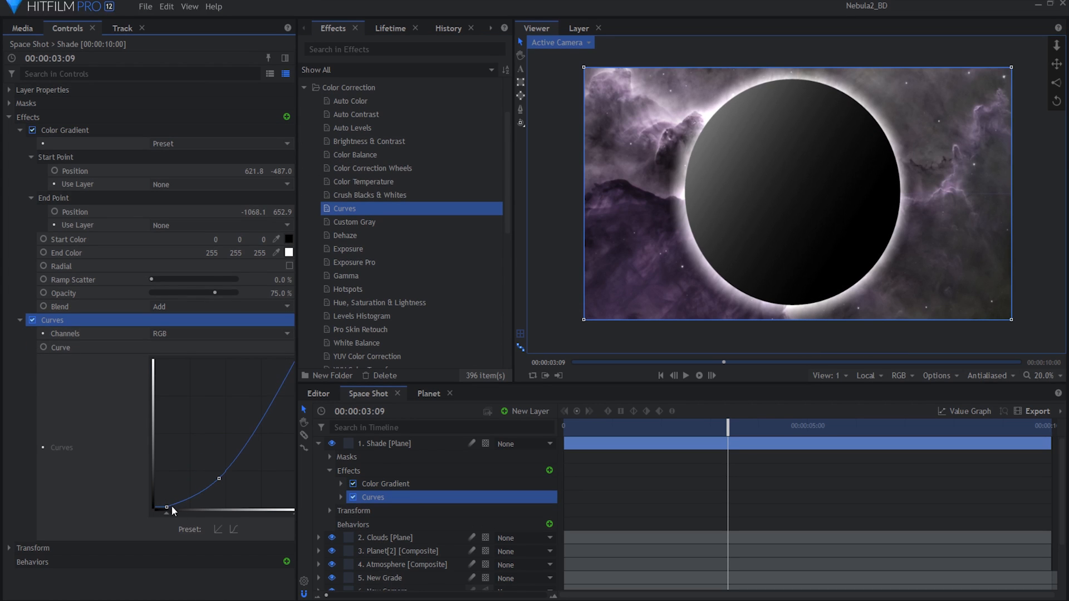
click(20, 320)
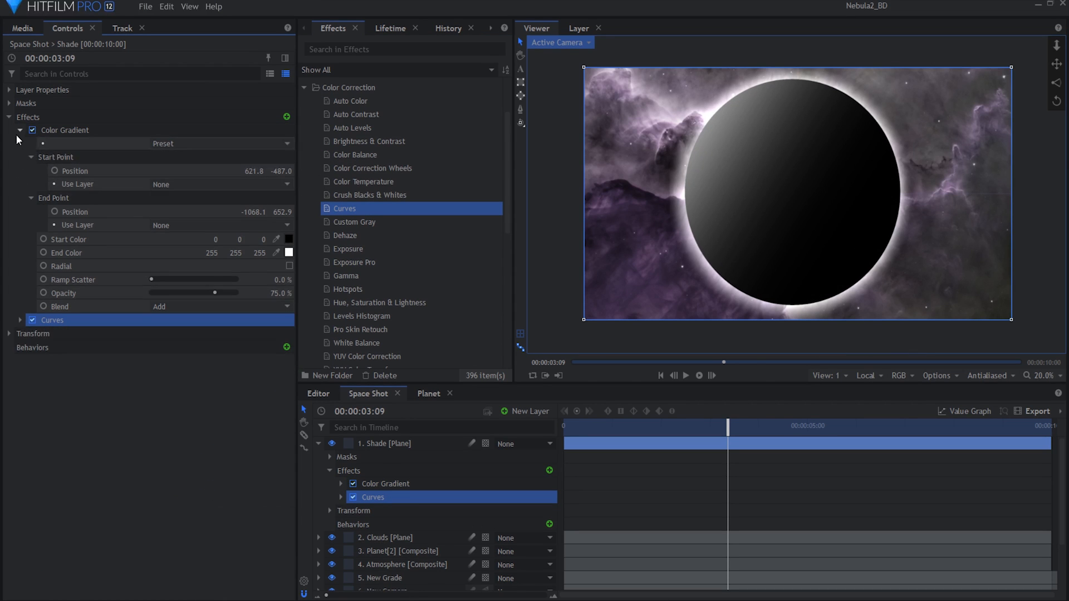
- Change the Shade layer's blend mode to Overlay
click(20, 130)
click(10, 117)
click(9, 90)
click(231, 150)
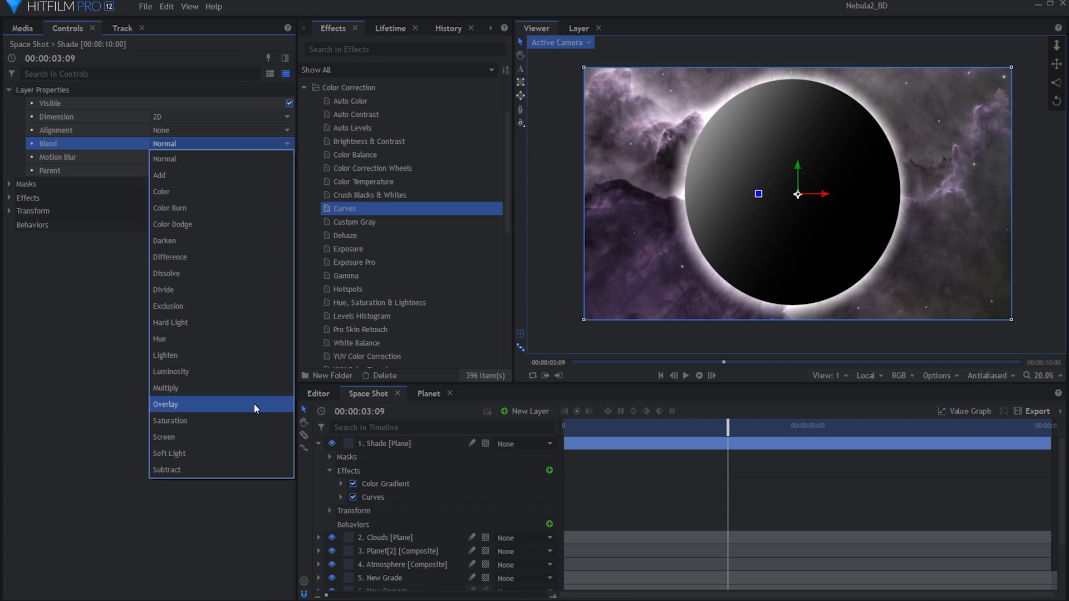
click(257, 406)
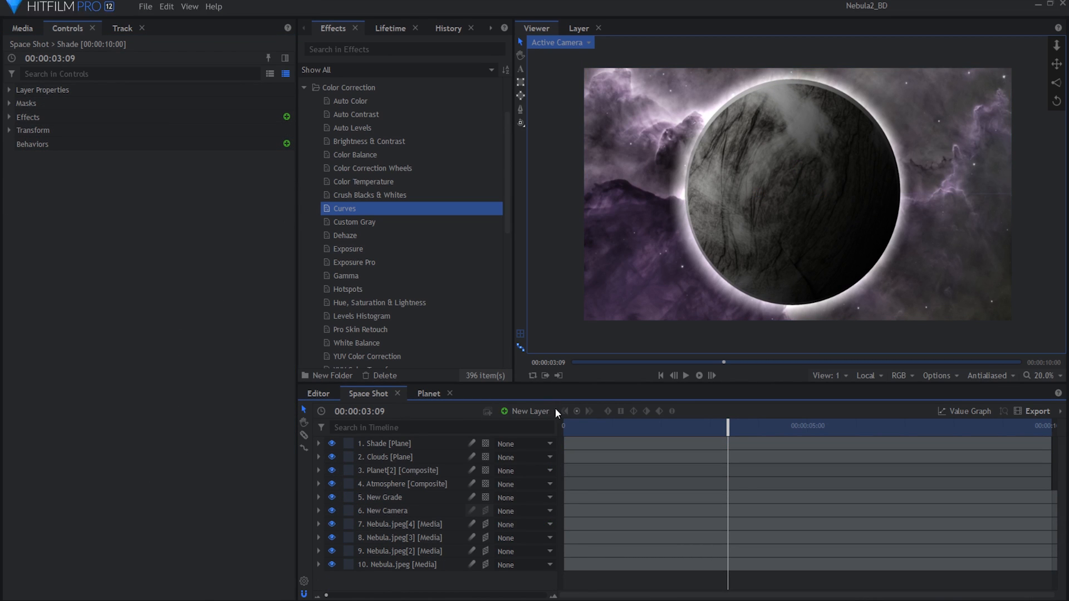
- Add a point layer named Planet Control to the Space Shot composite
click(534, 412)
click(557, 507)
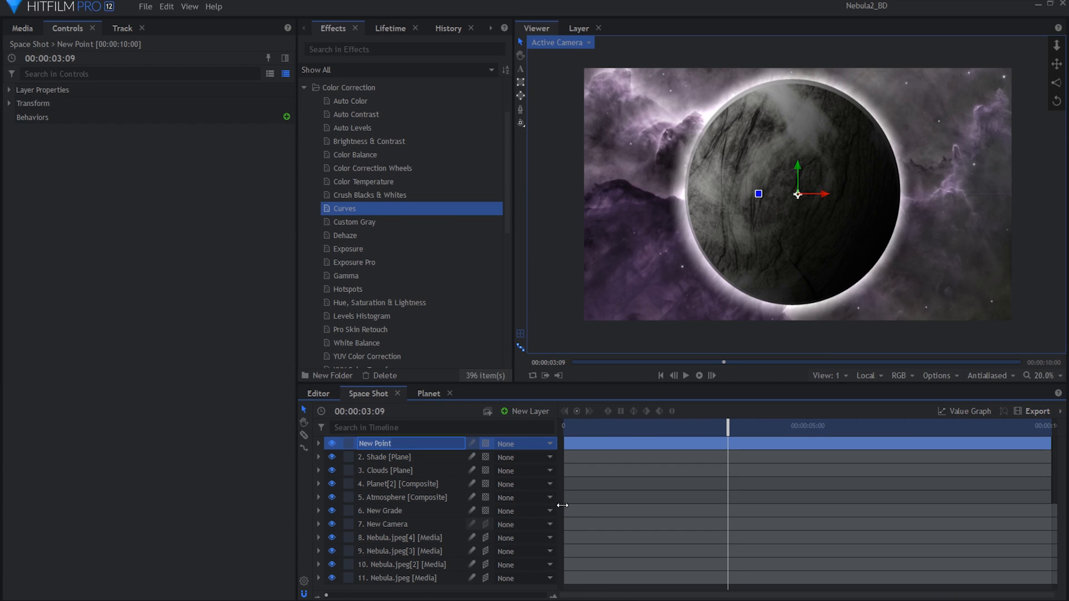
text(Planet Control)
key(Return)
- Parent the Shade, Clouds, Planet[2] and Atmosphere layers to Planet Control
click(440, 458)
shift+click(439, 499)
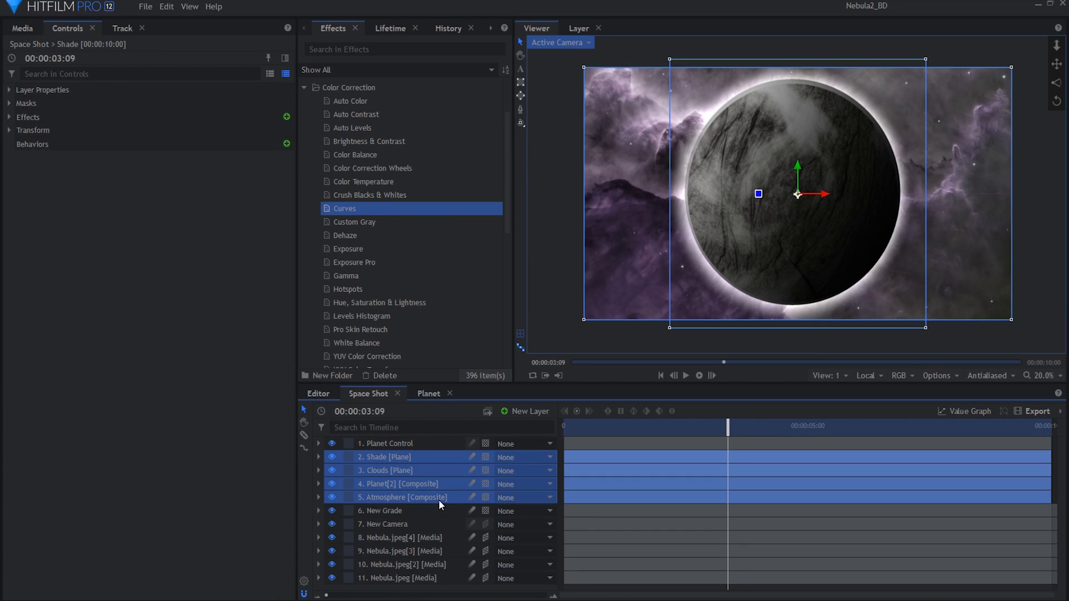
click(510, 458)
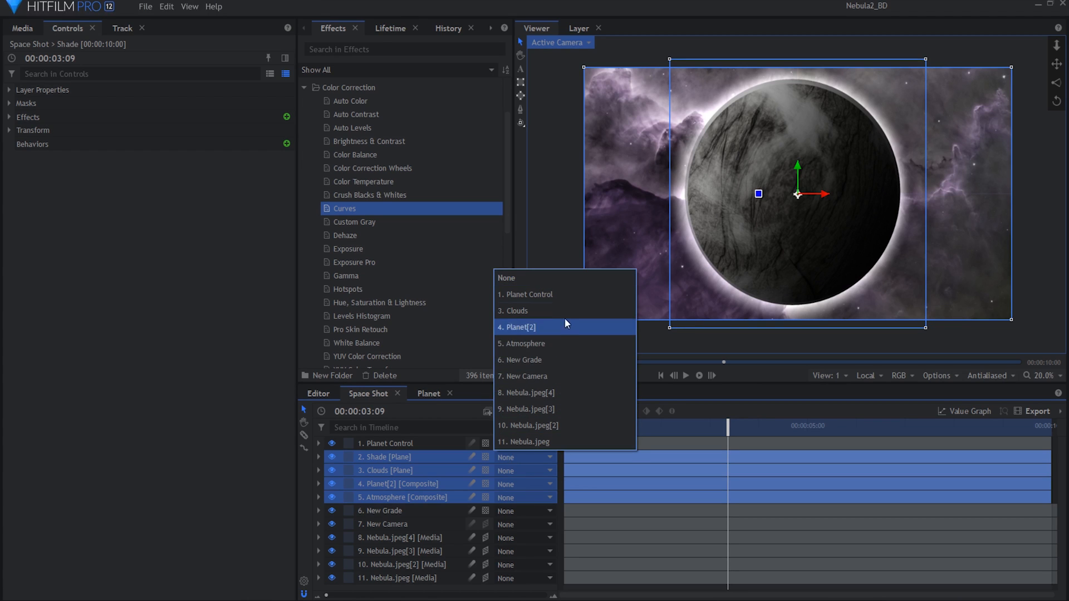
click(568, 296)
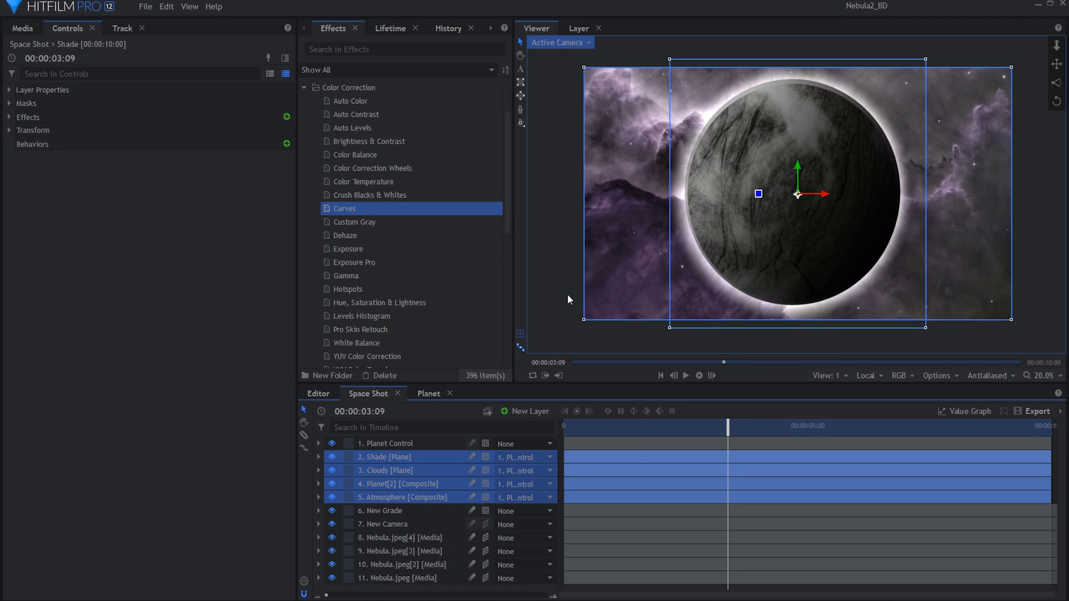
- Convert the Shade, Clouds, Planet[2] and Atmosphere layers to 3D planes
click(427, 445)
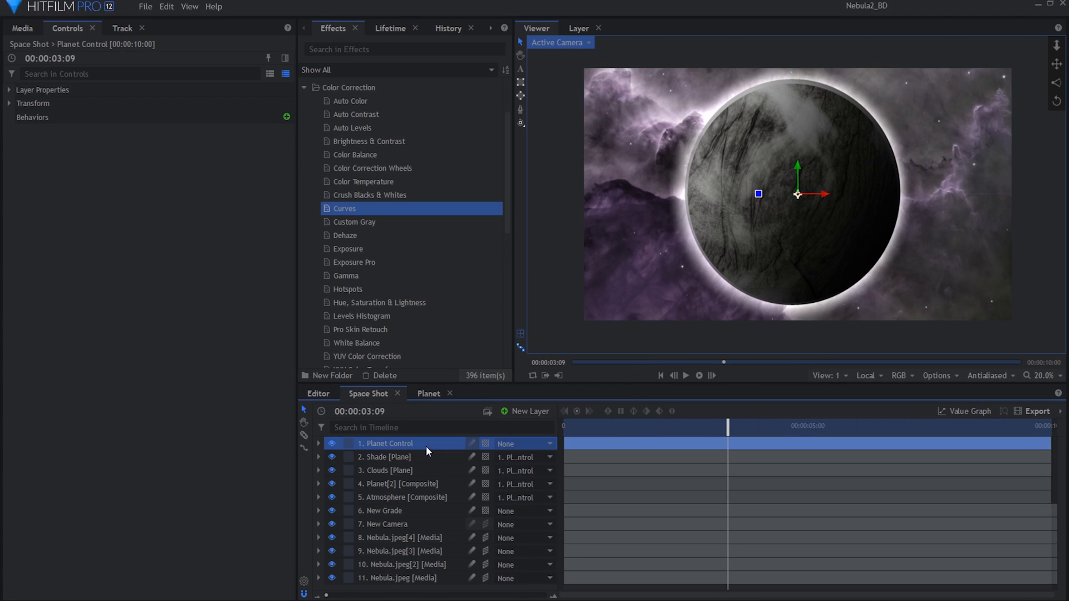
shift+click(438, 499)
click(485, 498)
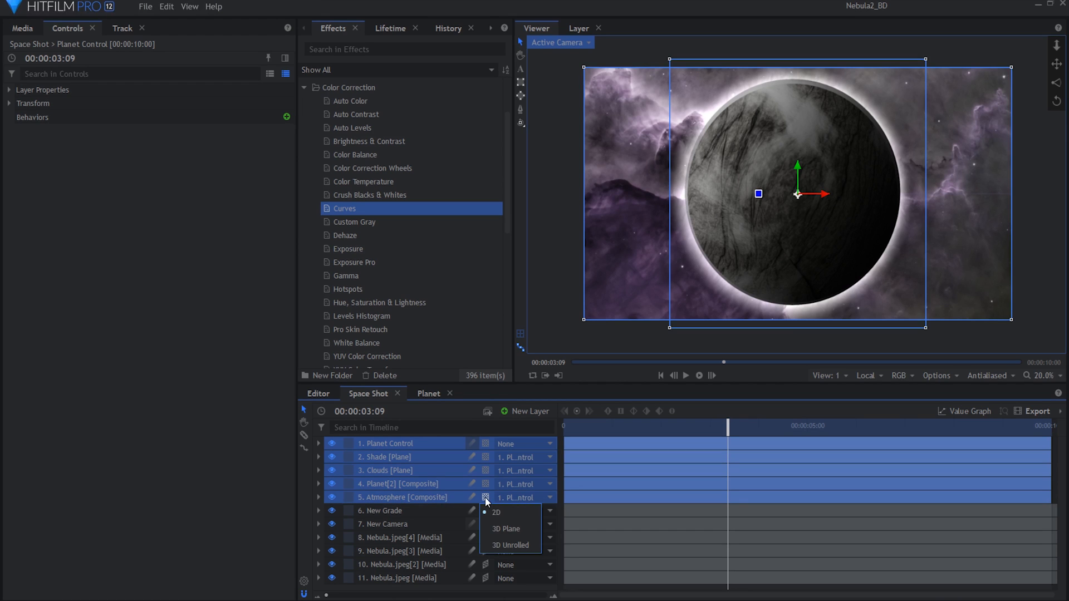
click(506, 529)
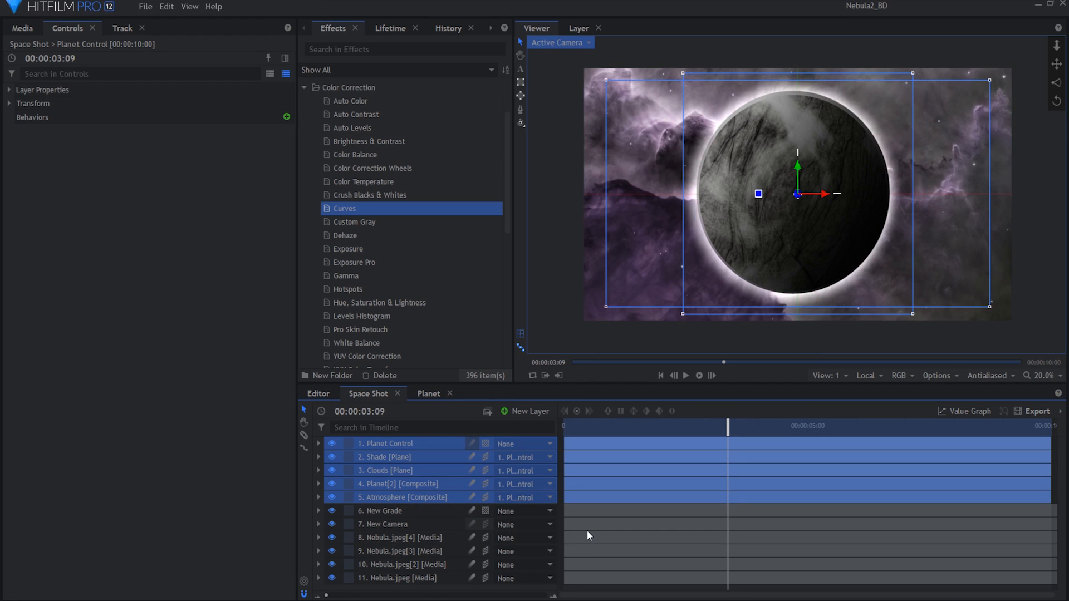
click(567, 517)
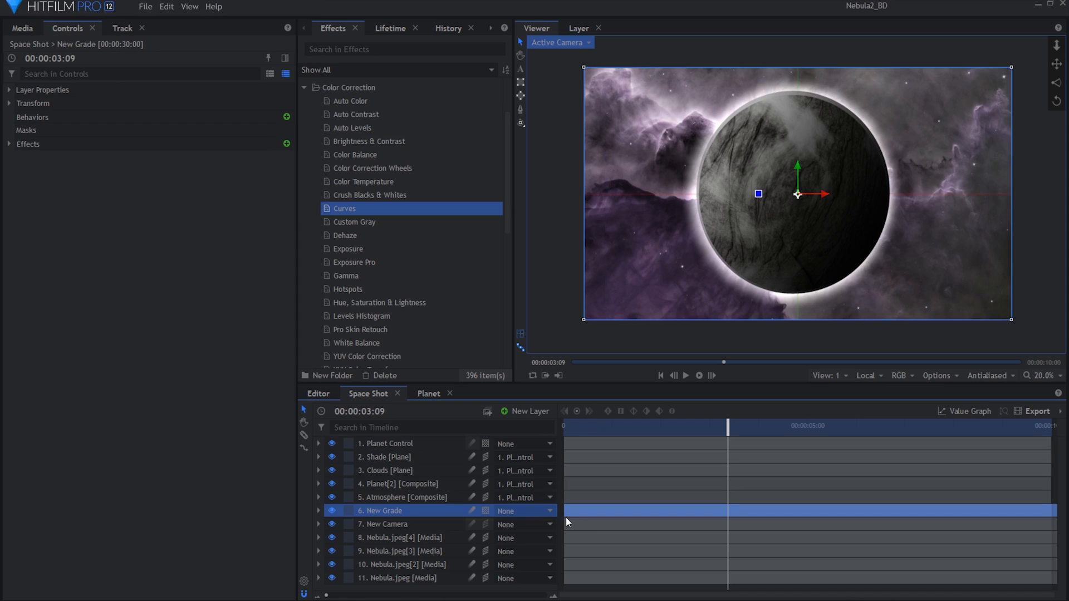
- Push the Atmosphere layer back behind the planet to a Z position of about -165
click(377, 444)
click(374, 497)
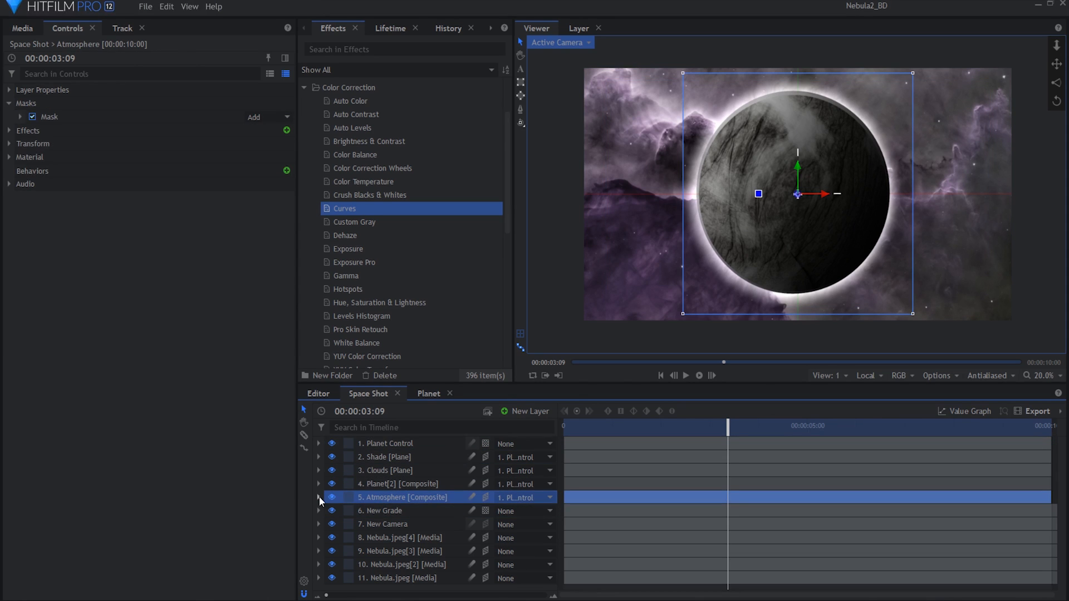
click(318, 497)
scroll(328, 502, down, 2)
click(329, 501)
click(329, 502)
click(329, 515)
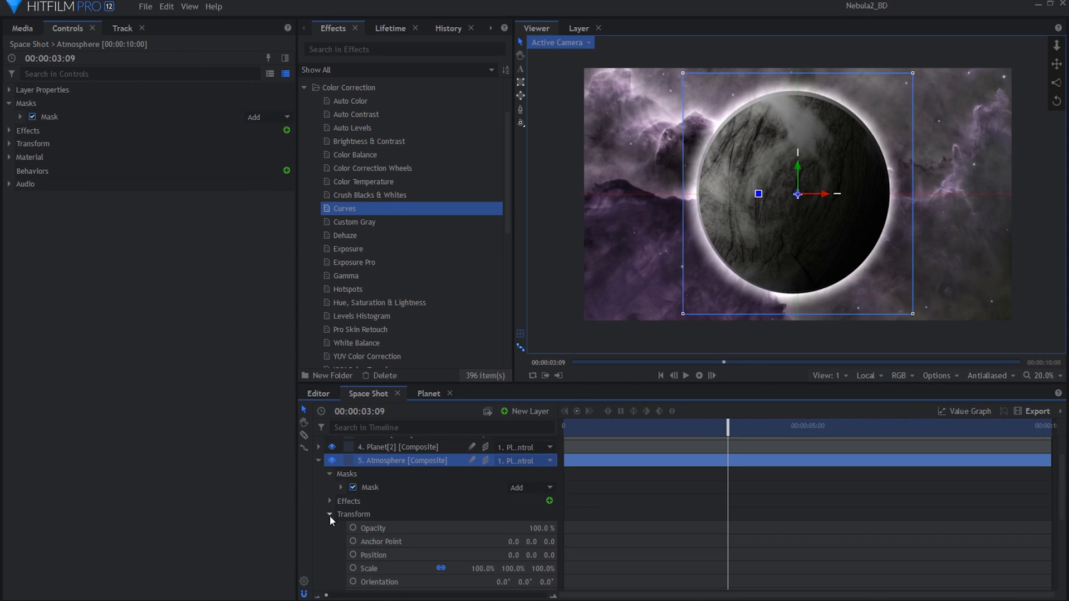
click(373, 555)
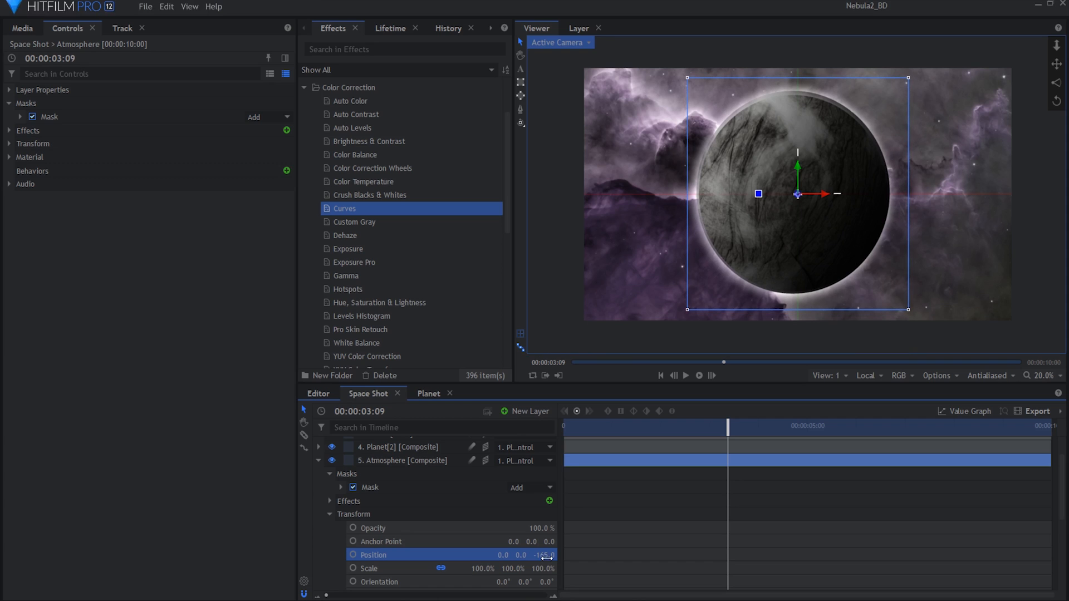
click(318, 461)
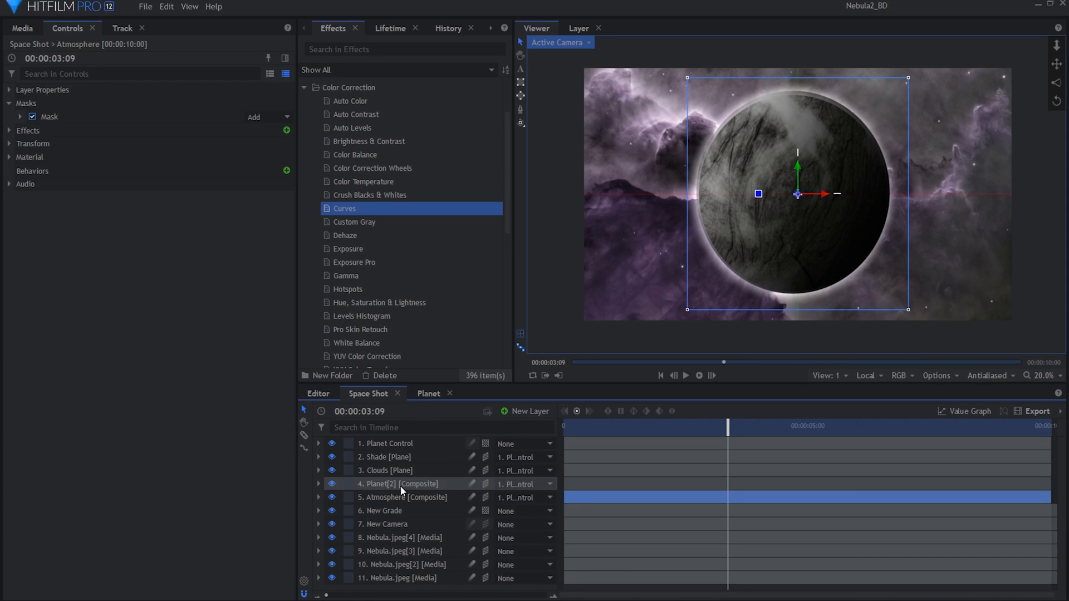
- Move the Clouds layer forward in Z so it sits in front of the planet
click(396, 472)
click(318, 470)
scroll(378, 487, down, 1)
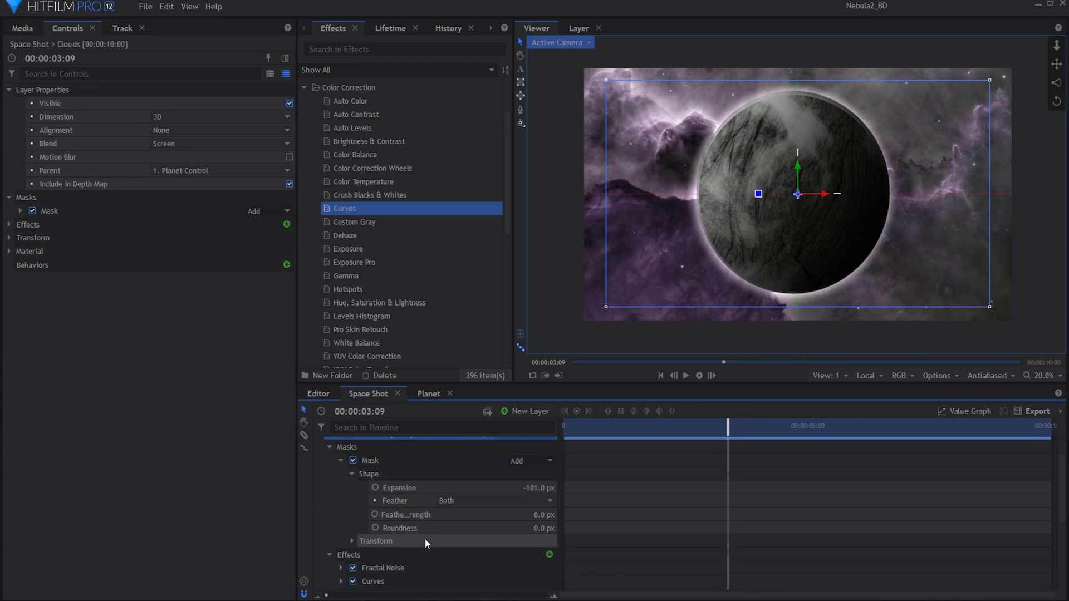
click(351, 541)
click(351, 541)
click(330, 449)
click(329, 460)
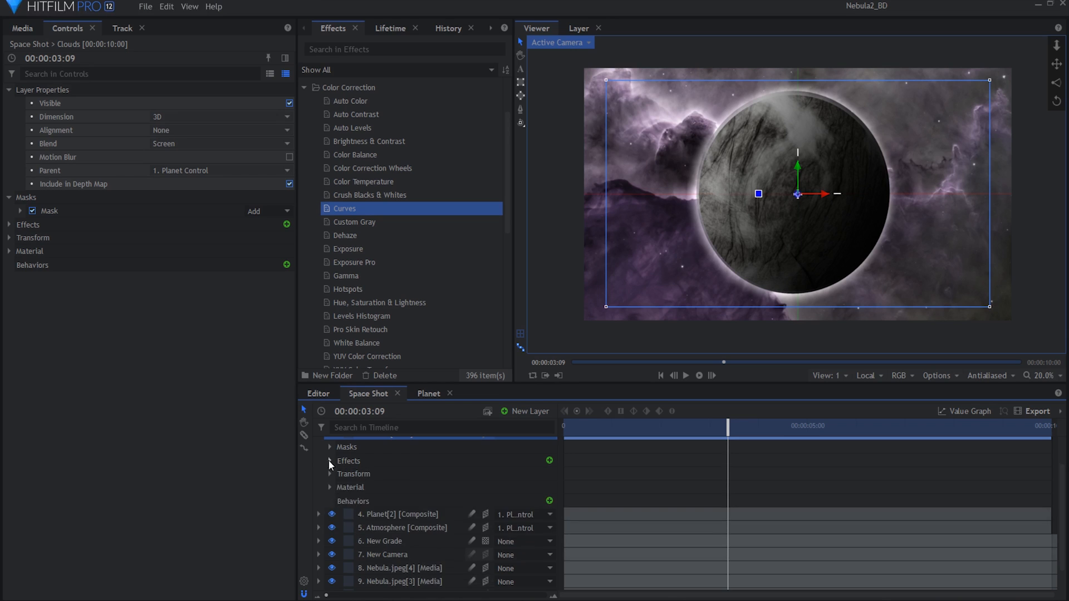
click(330, 474)
drag(546, 514, 590, 515)
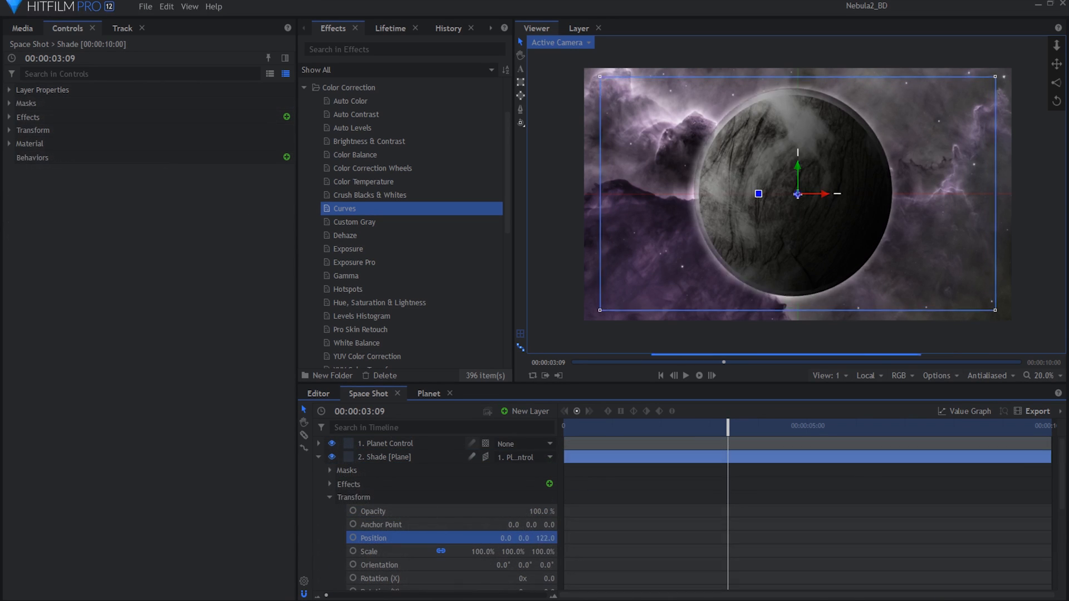
- Finish the Shade layer's forward Z offset and adjust its mask shape around the planet's edge
click(329, 484)
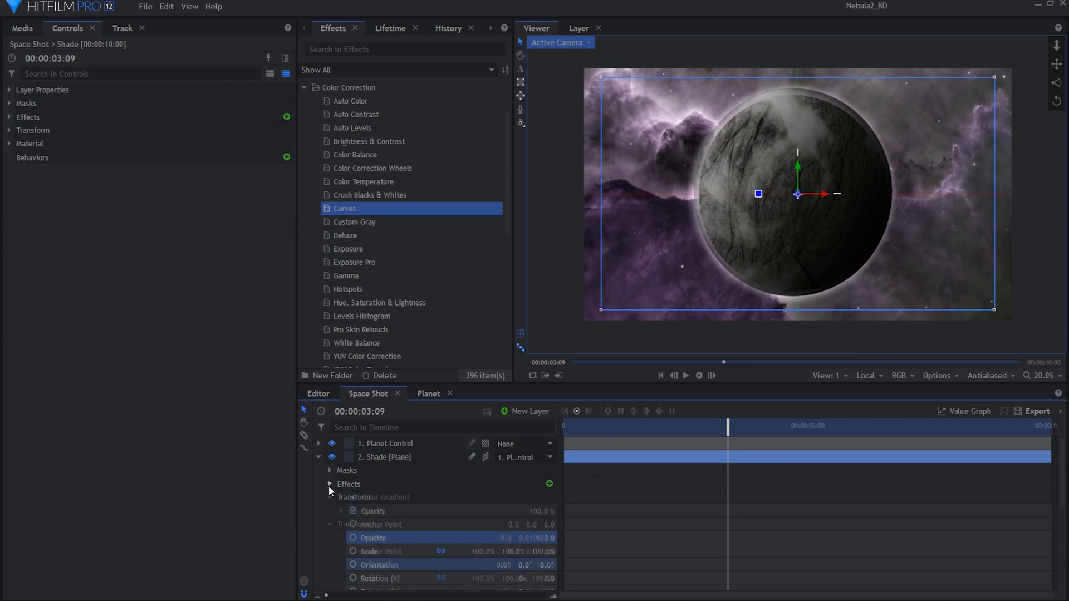
click(330, 524)
click(329, 484)
click(329, 470)
click(341, 484)
click(352, 497)
click(319, 456)
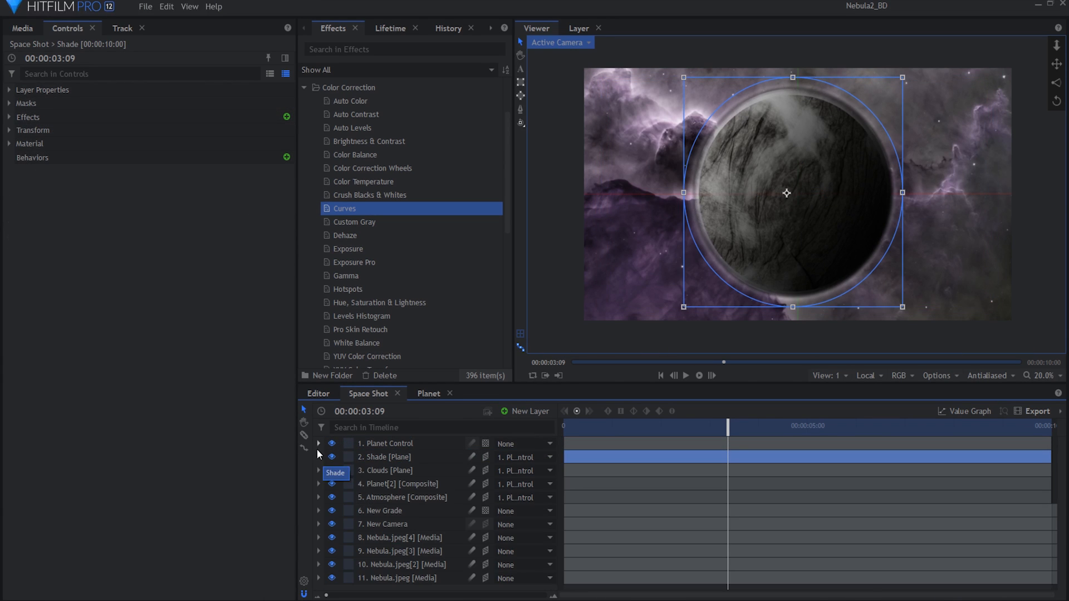
- Move the Planet Control point so the whole planet sits in the upper right of the frame
click(325, 445)
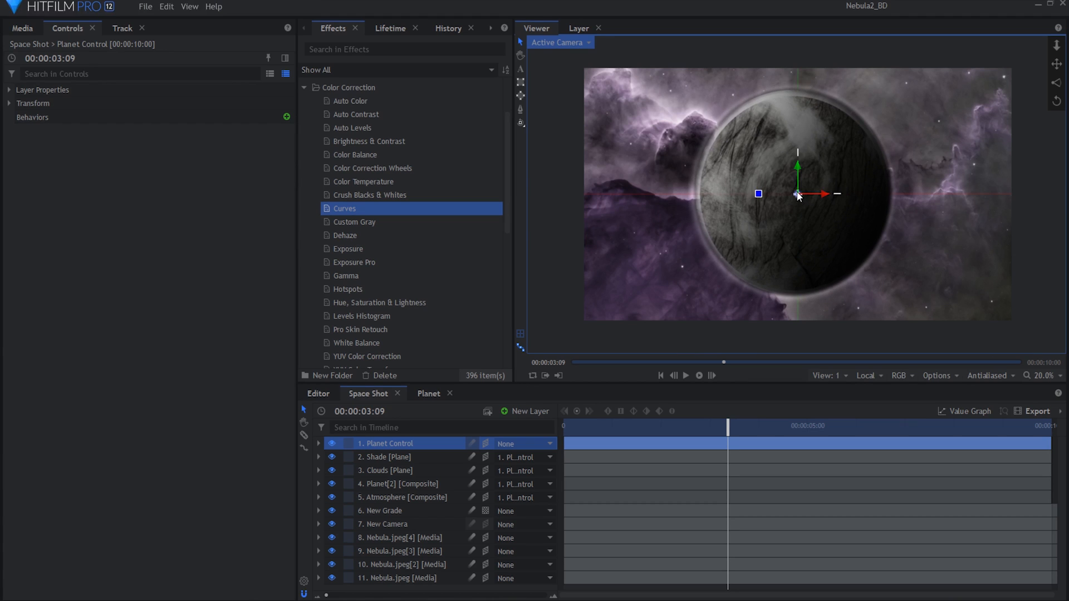
mouse_move(797, 195)
mouse_down()
mouse_move(858, 164)
mouse_move(818, 195)
mouse_up()
drag(902, 170, 857, 166)
click(319, 444)
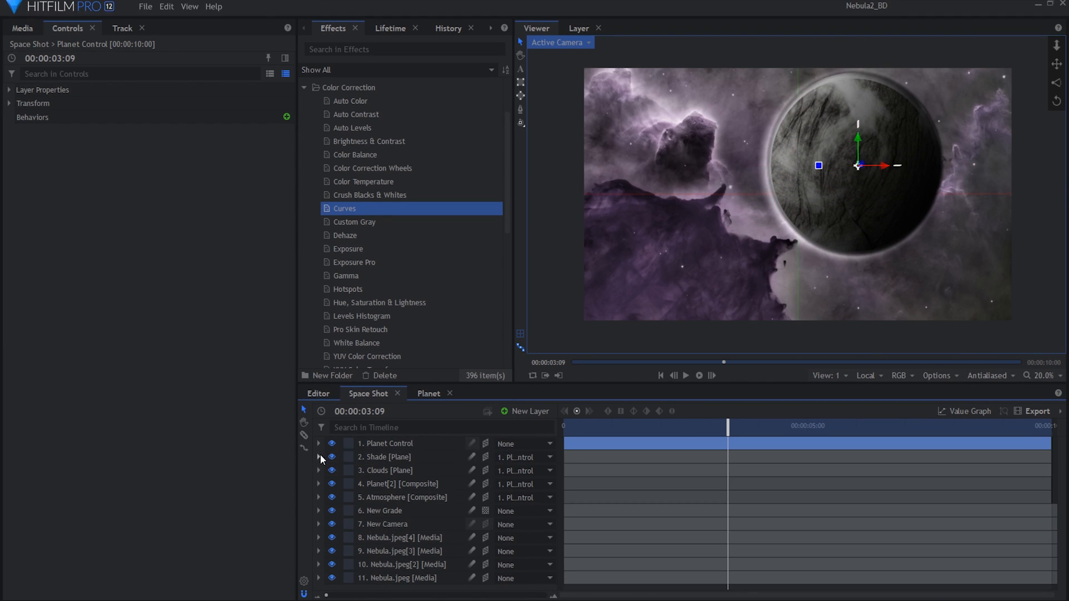
- Enable position keyframing on New Camera and set its X position to -184.0 at 00:00:00:00
click(319, 524)
scroll(319, 526, down, 1)
click(353, 529)
drag(727, 527, 563, 527)
drag(593, 427, 562, 426)
drag(502, 528, 451, 528)
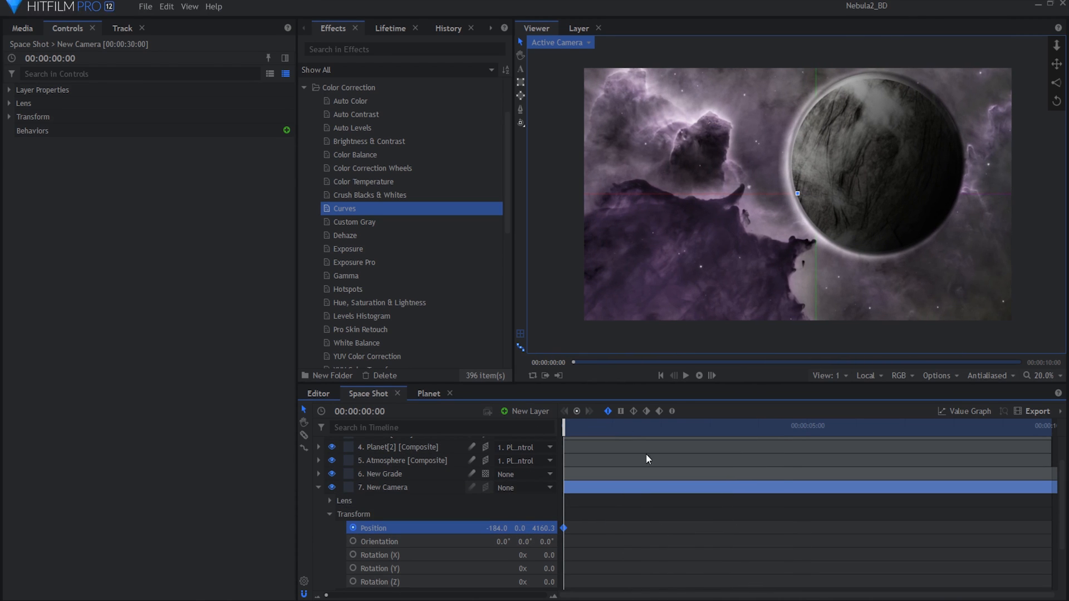
- Keyframe New Camera's X position to 272.0 at 00:00:09:24 and scrub through the move
drag(565, 428, 1051, 432)
drag(495, 528, 620, 528)
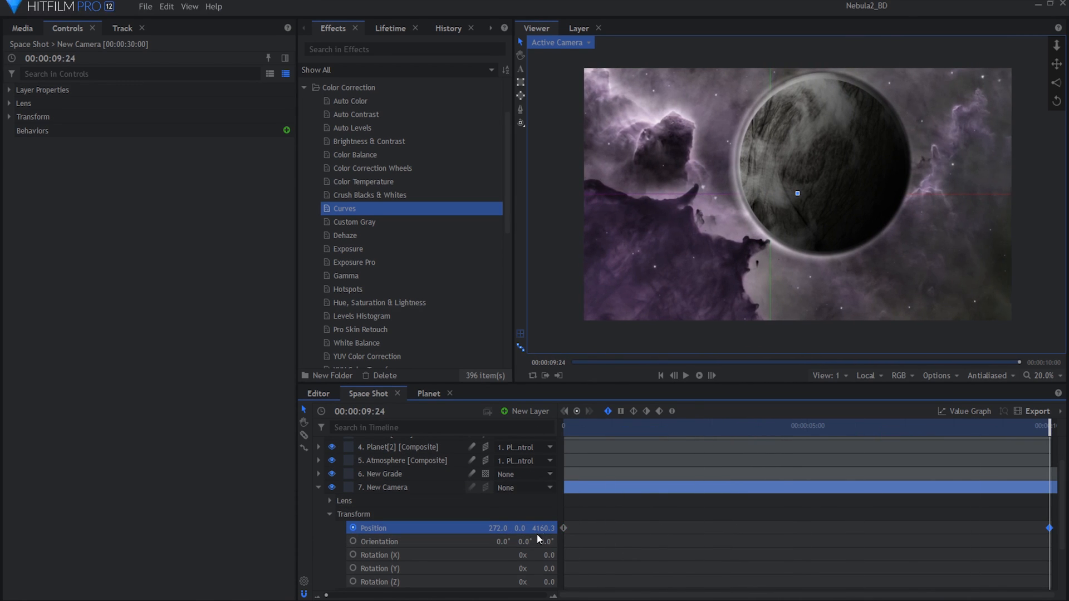
drag(564, 427, 623, 479)
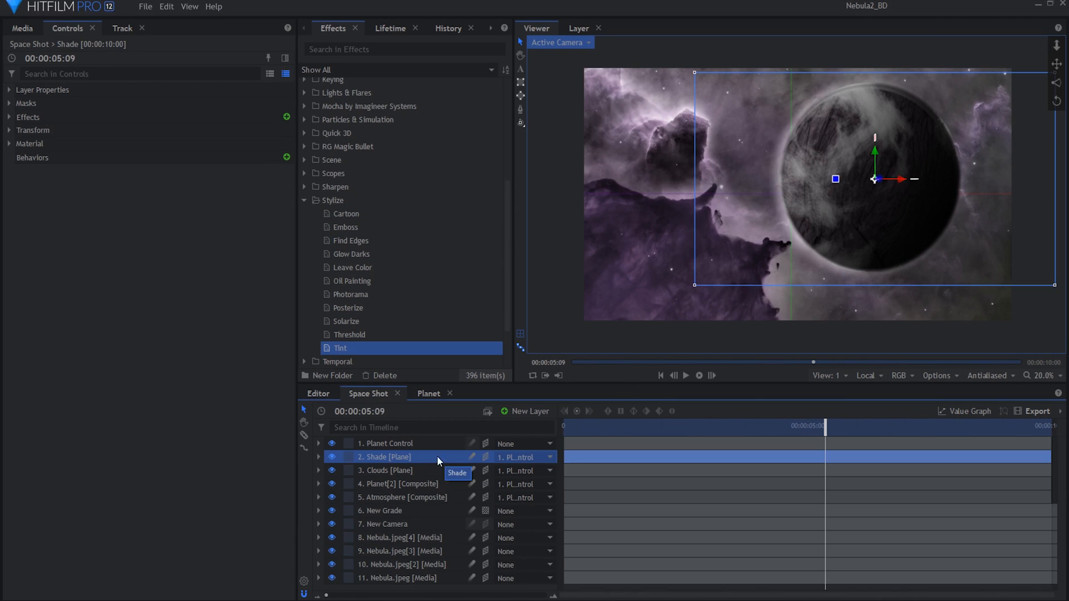
- Reshape the Shade layer's RGB curve, pulling its middle point down to deepen the planet's shading contrast
click(20, 143)
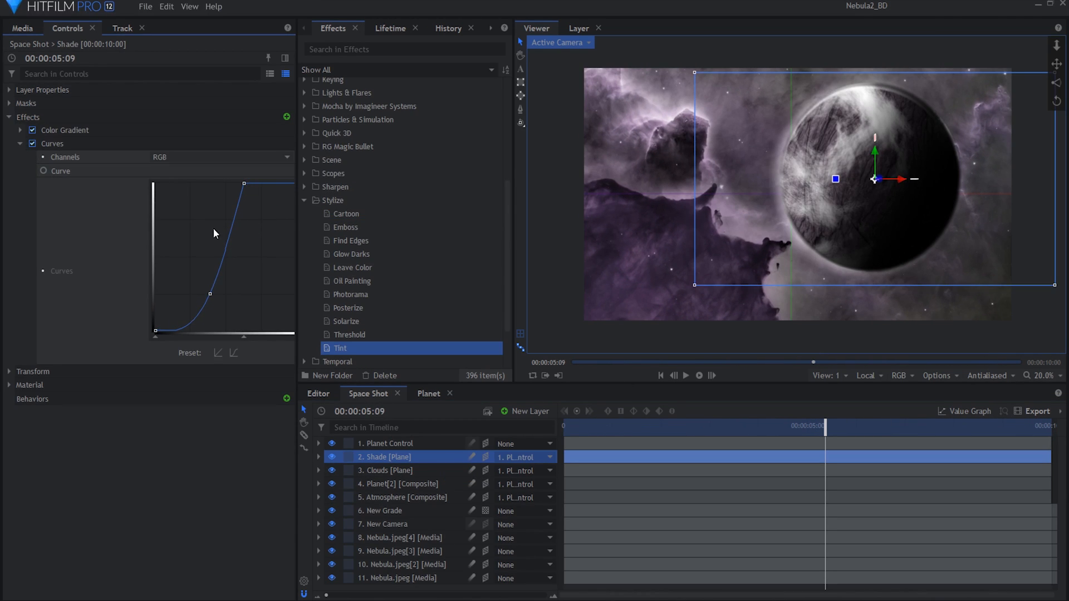
drag(213, 233, 210, 278)
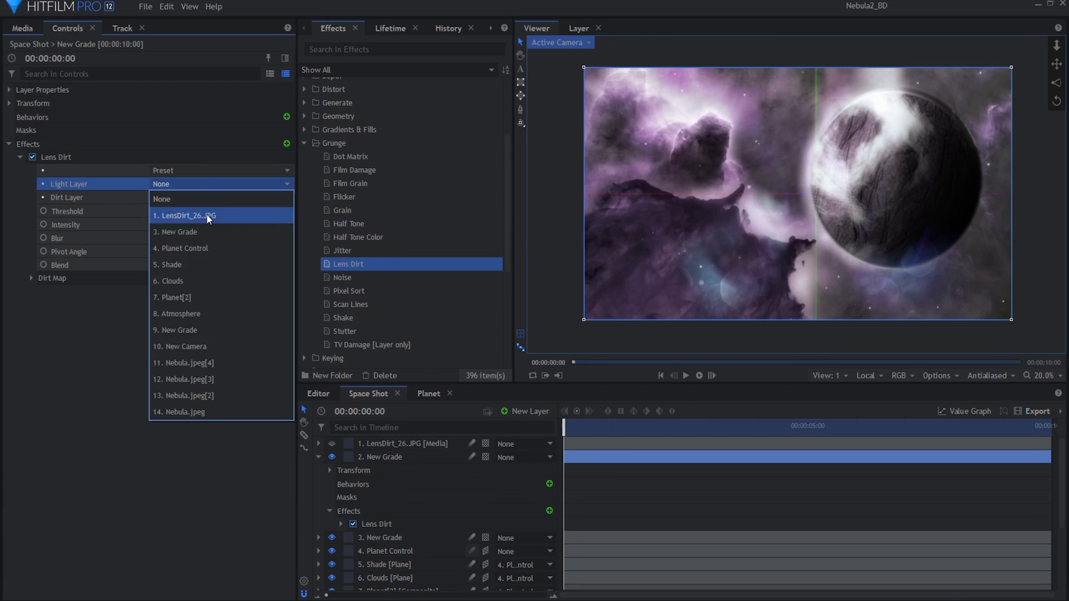
- Set the Lens Dirt effect's light layer to LensDirt_26.JPG and its intensity to 0.75
click(210, 214)
drag(160, 225, 161, 225)
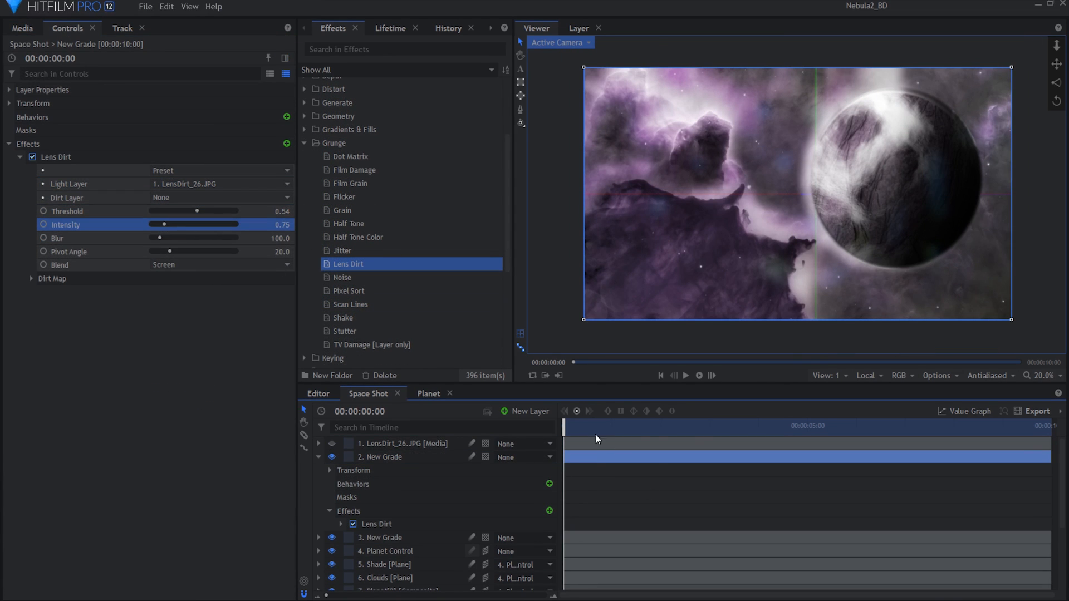